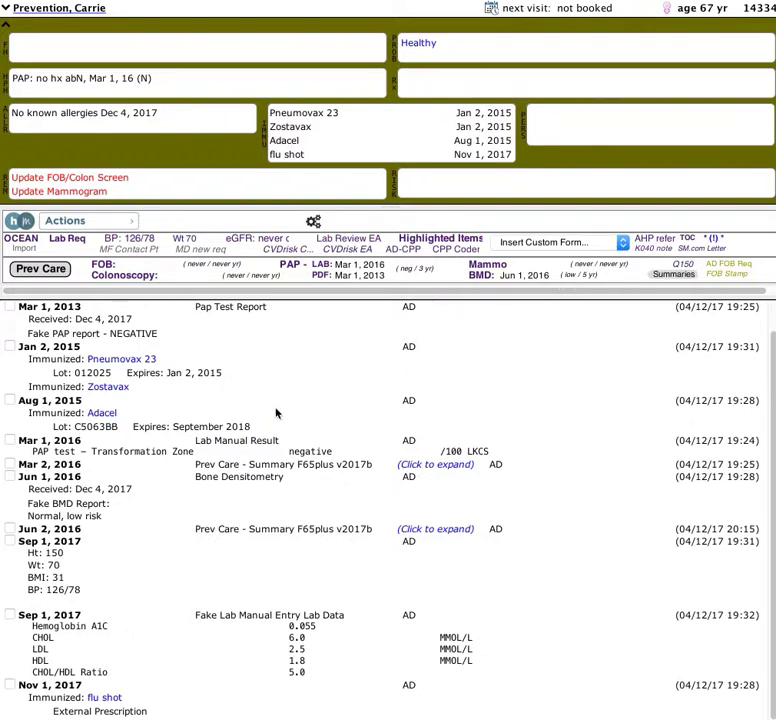
# Expand the Jun 2, 2016 Prev Care Summary and scroll through its tests, results and frequencies.
pyautogui.click(429, 534)
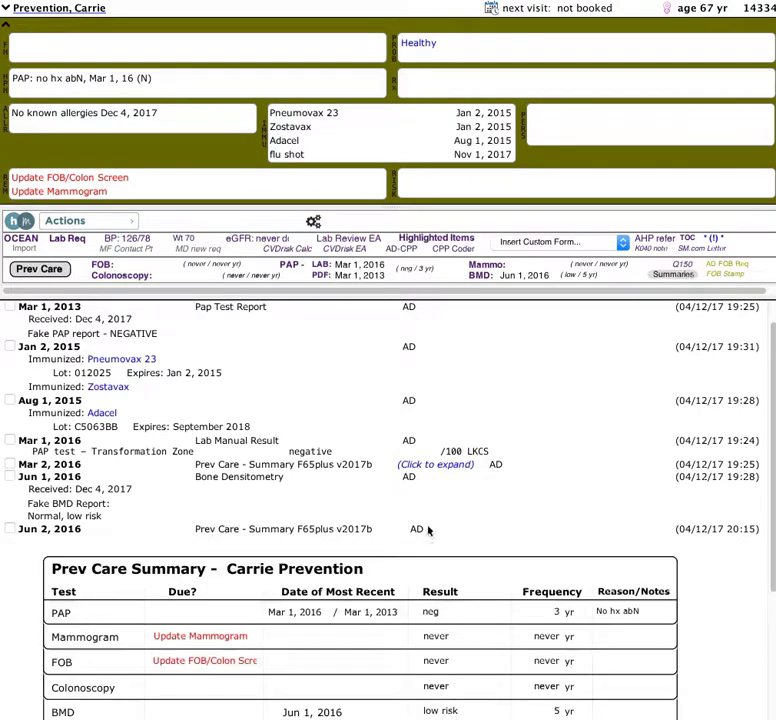
pyautogui.scroll(-5, 428, 533)
pyautogui.scroll(4, 430, 525)
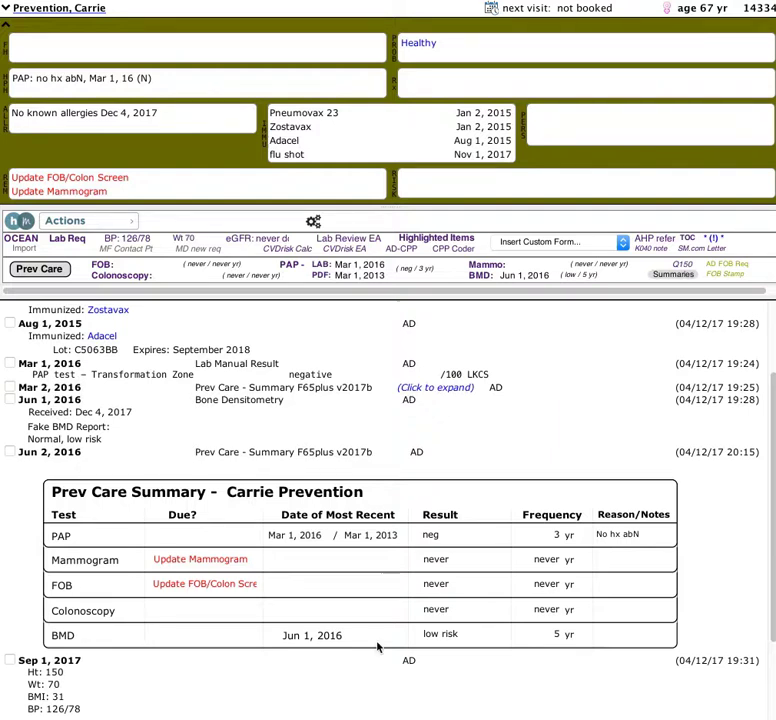
# Inspect the BMD result and frequency cells in the Jun 2, 2016 summary, leaving them unchanged.
pyautogui.click(463, 637)
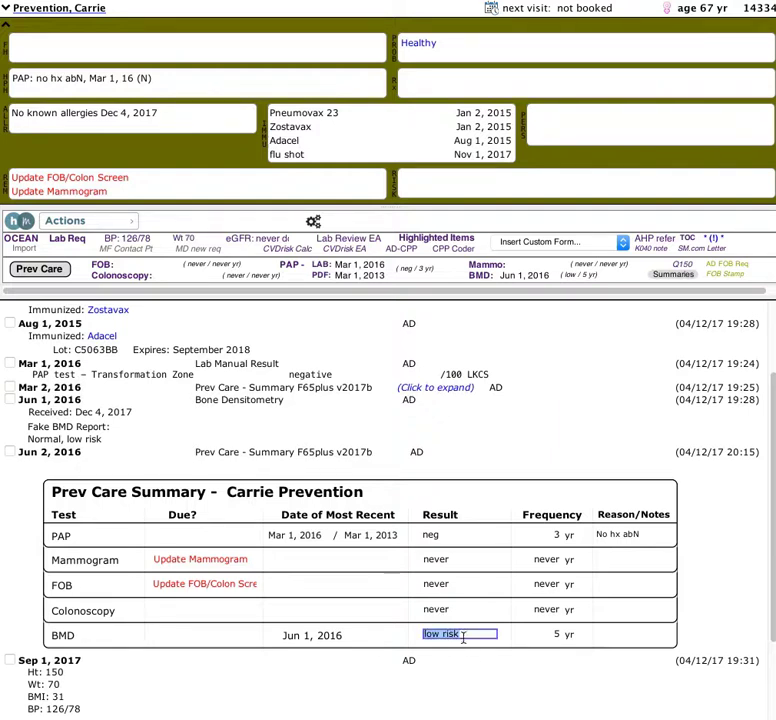
pyautogui.click(562, 639)
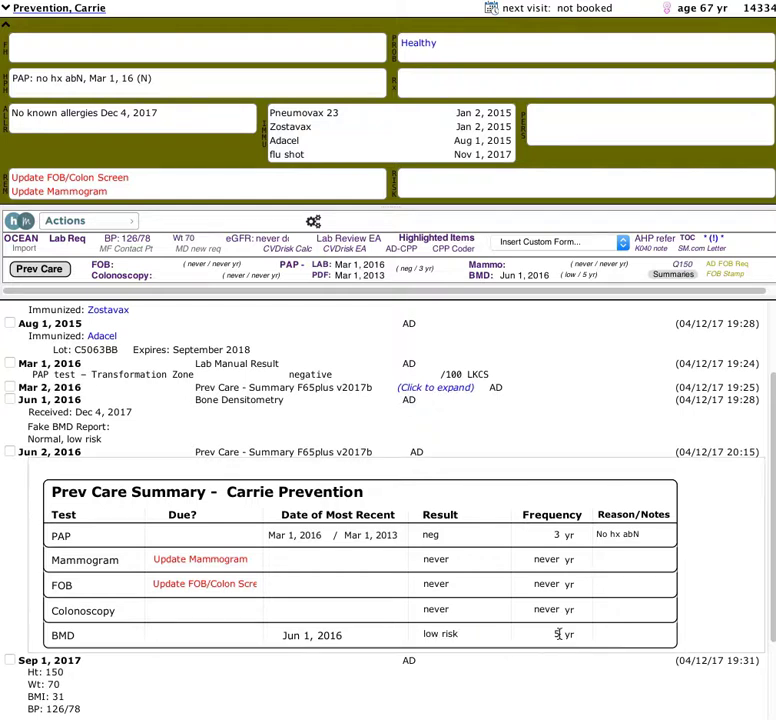
pyautogui.click(557, 634)
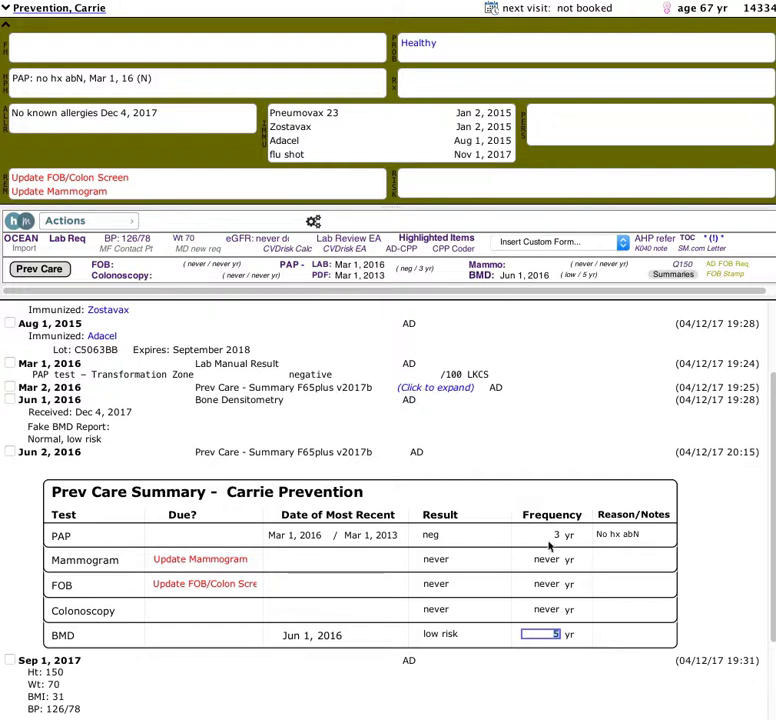
# Expand the Mar 2, 2016 Prev Care Summary and review its PAP result and frequency.
pyautogui.click(440, 388)
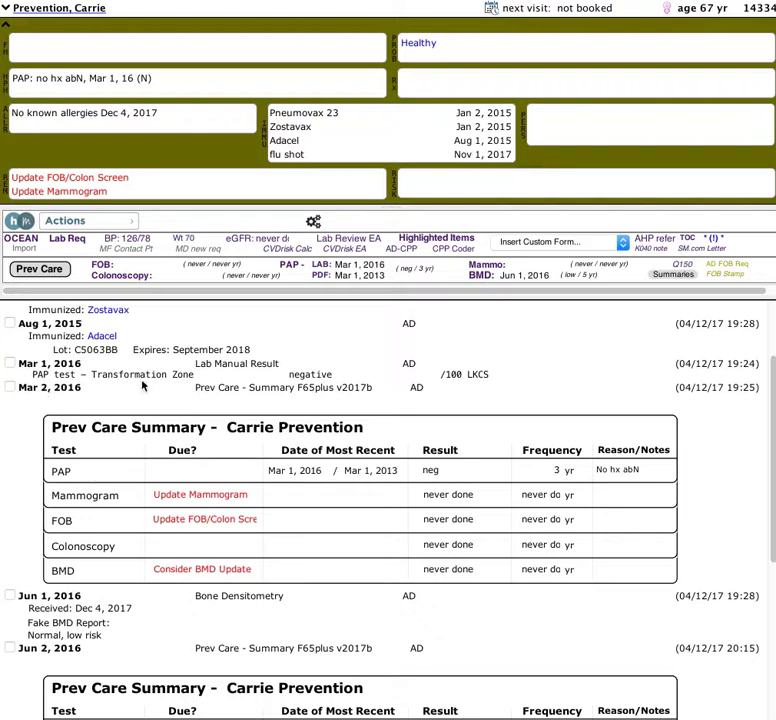
pyautogui.click(459, 474)
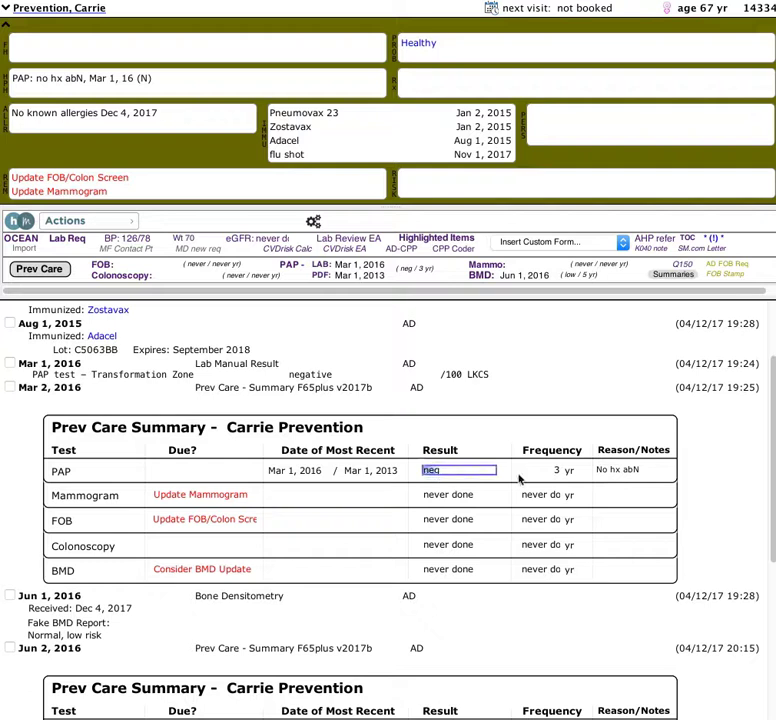
pyautogui.click(558, 470)
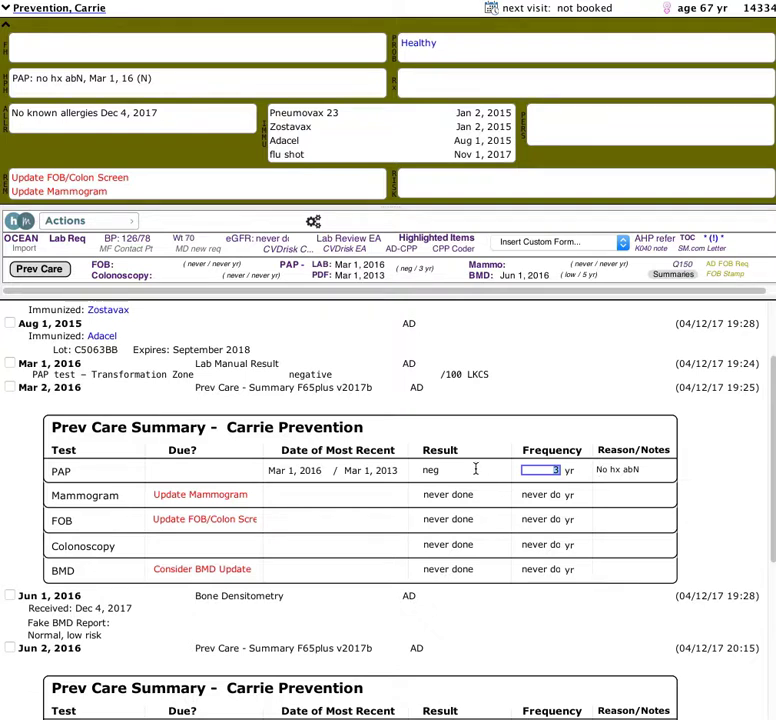
pyautogui.scroll(-3, 468, 467)
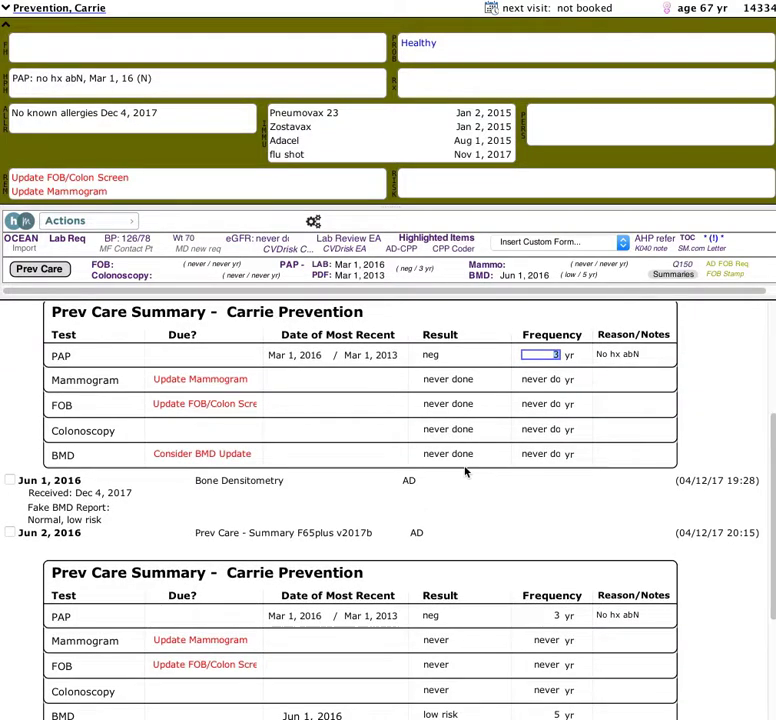
pyautogui.scroll(-4, 465, 468)
pyautogui.scroll(4, 465, 470)
pyautogui.scroll(-5, 463, 471)
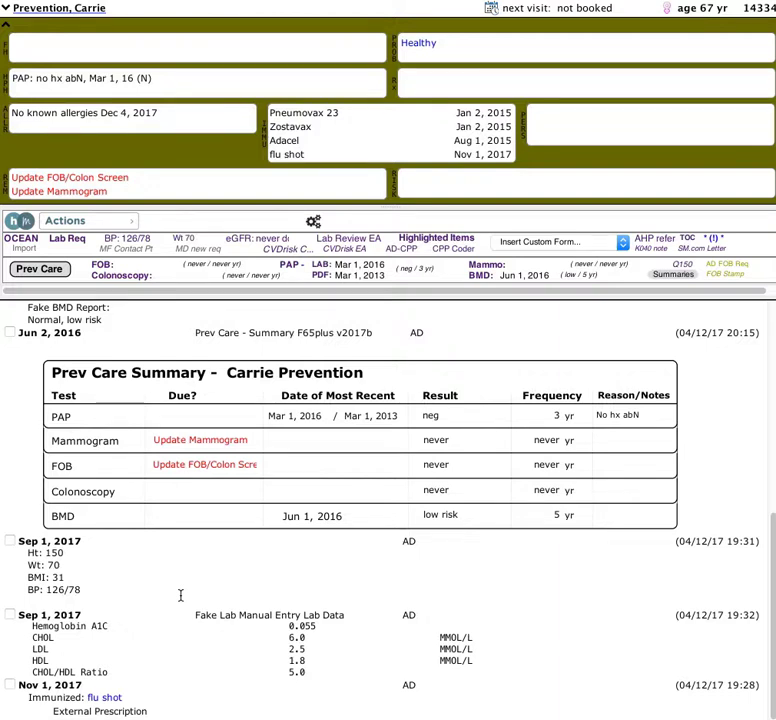
# Start a new report with Date Created Jun 1, 2017.
pyautogui.press('super+r')
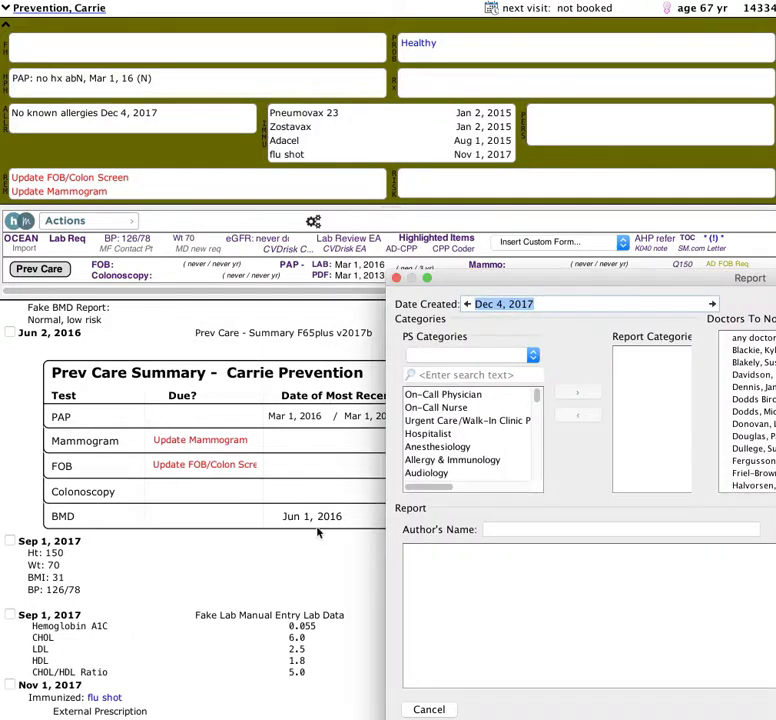
pyautogui.moveTo(538, 279); pyautogui.dragTo(205, 197)
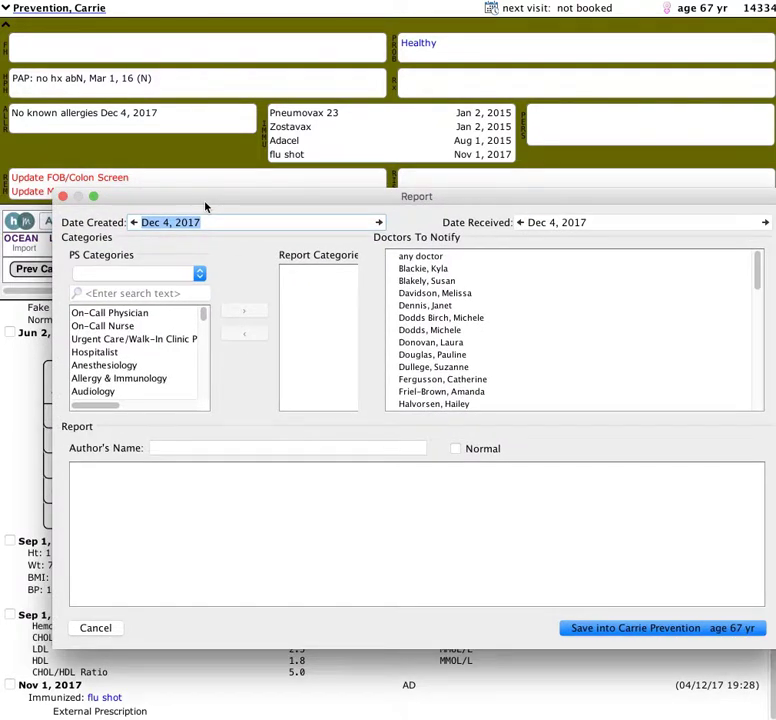
pyautogui.write('jun ')
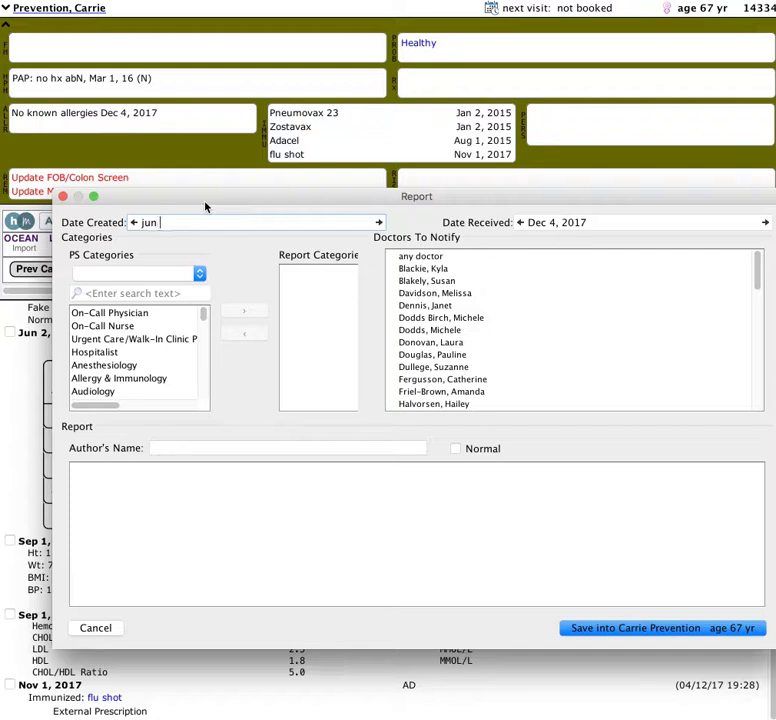
pyautogui.write('1, 17')
# Assign the Mammogram category, enter 'Fake Report Mammogram normal' and save the report.
pyautogui.click(128, 293)
pyautogui.write('mammo')
pyautogui.click(128, 313)
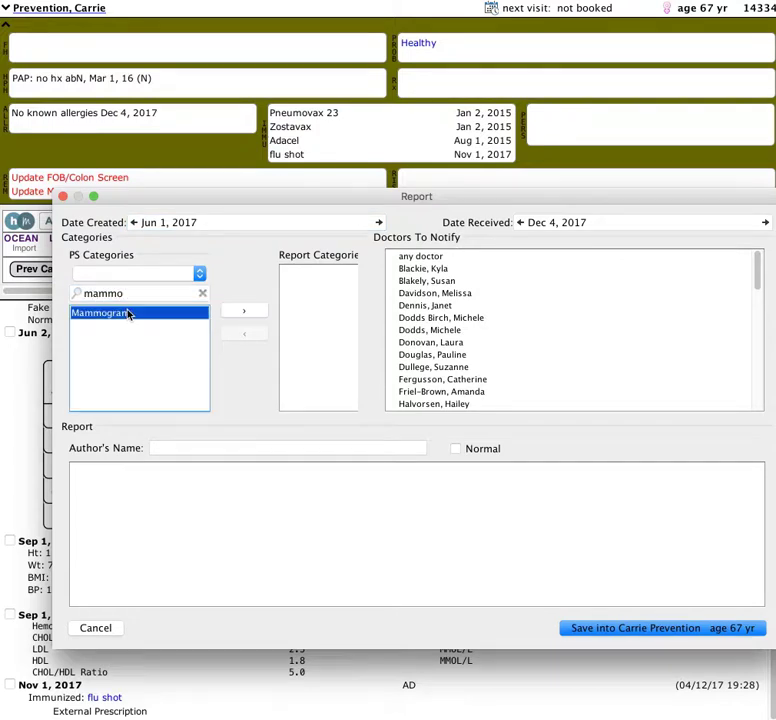
pyautogui.click(256, 311)
pyautogui.click(275, 496)
pyautogui.write('Fake Report Mammo')
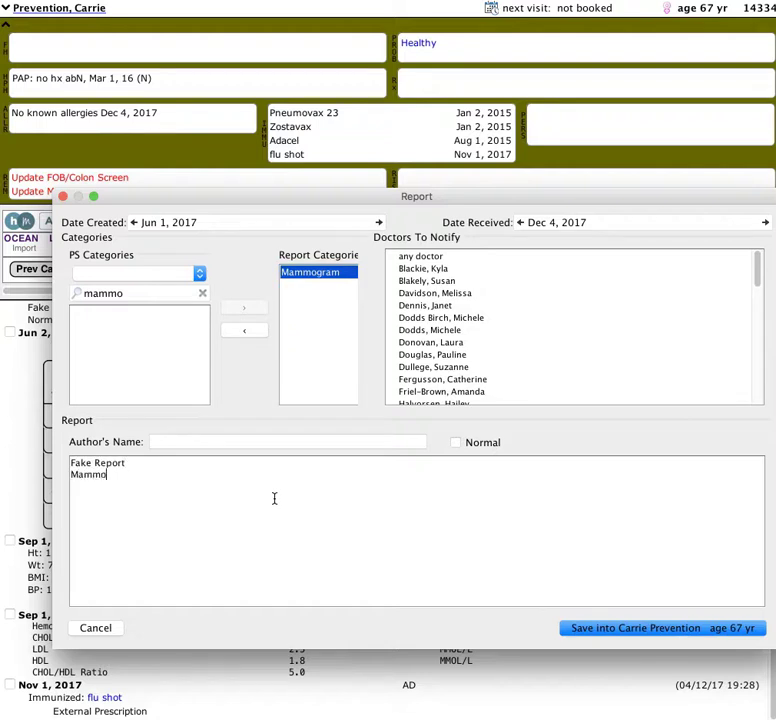
pyautogui.write('gram normal')
pyautogui.click(618, 630)
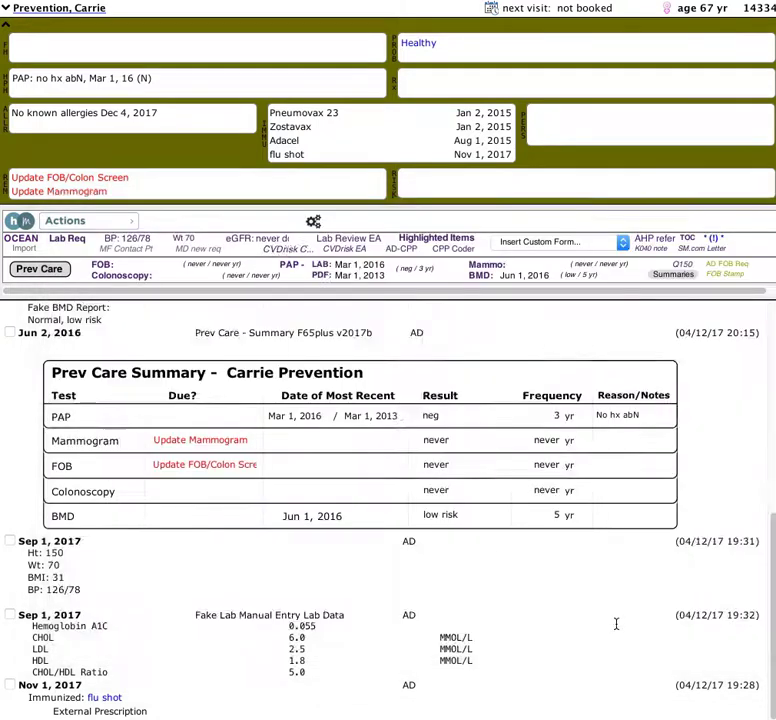
# Insert a new Prev Care Summary form into today's Dec 4, 2017 note.
pyautogui.scroll(-5, 173, 519)
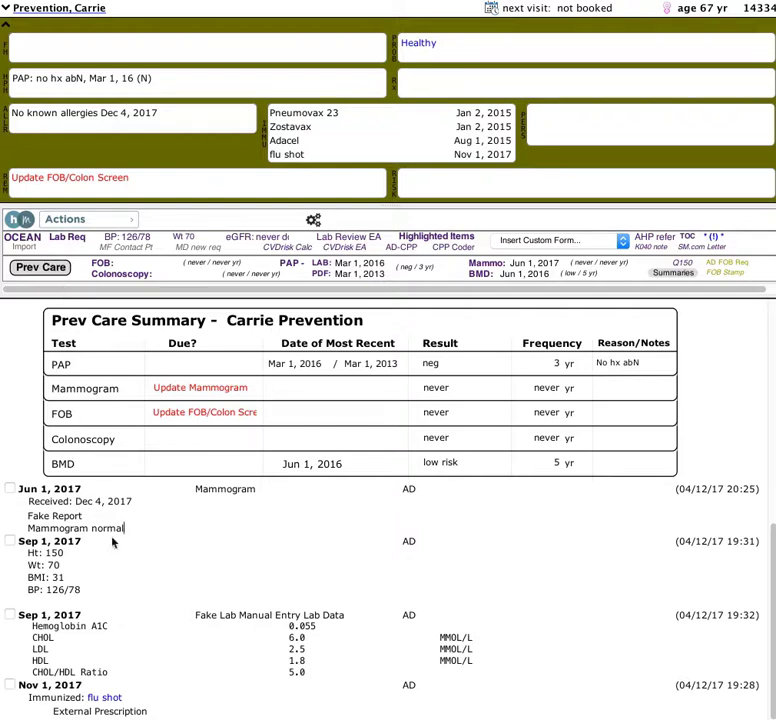
pyautogui.click(45, 272)
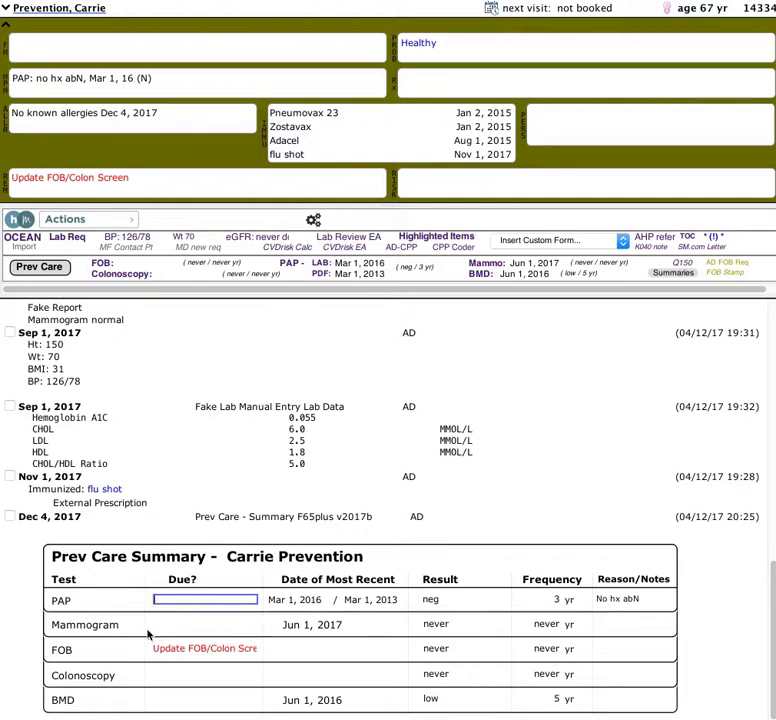
# Enter neg as the mammogram result and 2 as its frequency in the new summary.
pyautogui.click(443, 624)
pyautogui.click(542, 624)
pyautogui.click(433, 625)
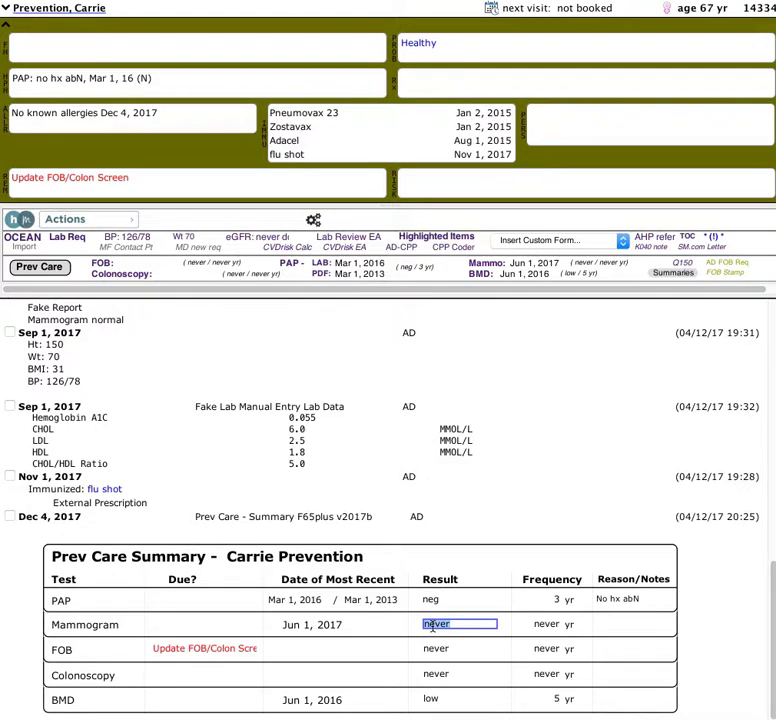
pyautogui.write('2')
pyautogui.click(547, 625)
pyautogui.click(547, 625)
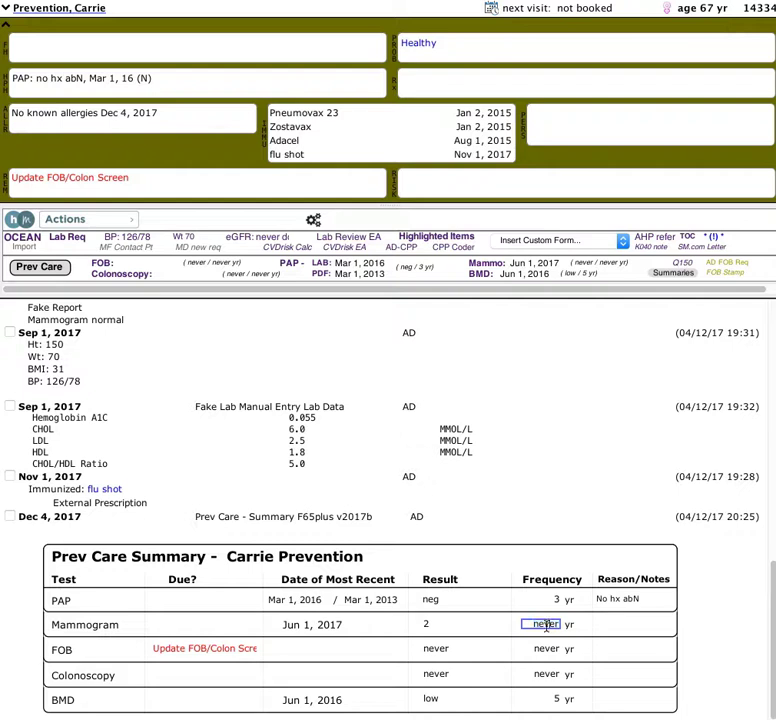
pyautogui.doubleClick(547, 625)
pyautogui.write('2')
pyautogui.click(484, 620)
pyautogui.press('Return')
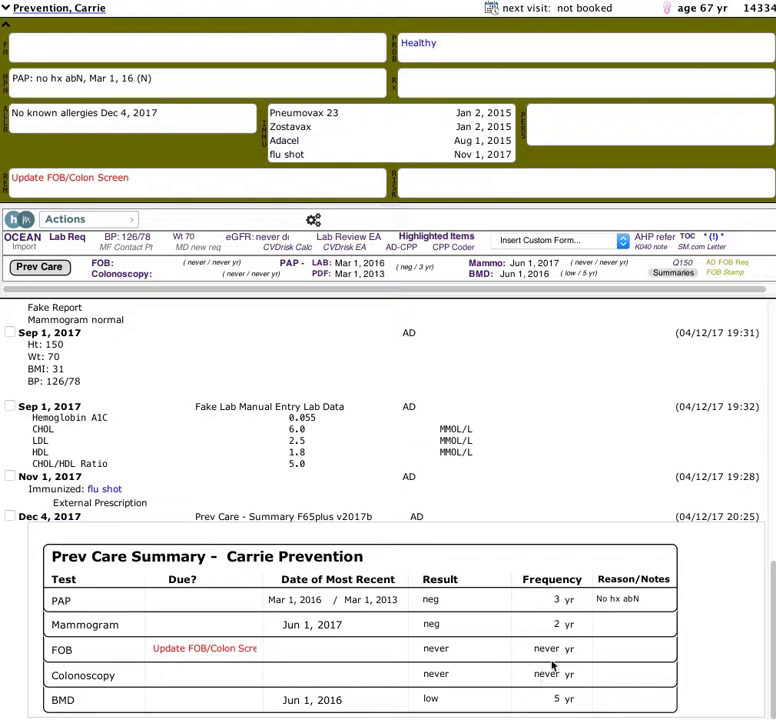
# Redate the Dec 4, 2017 summary note to Jun 2, 2017 and review it in the chart.
pyautogui.click(45, 521)
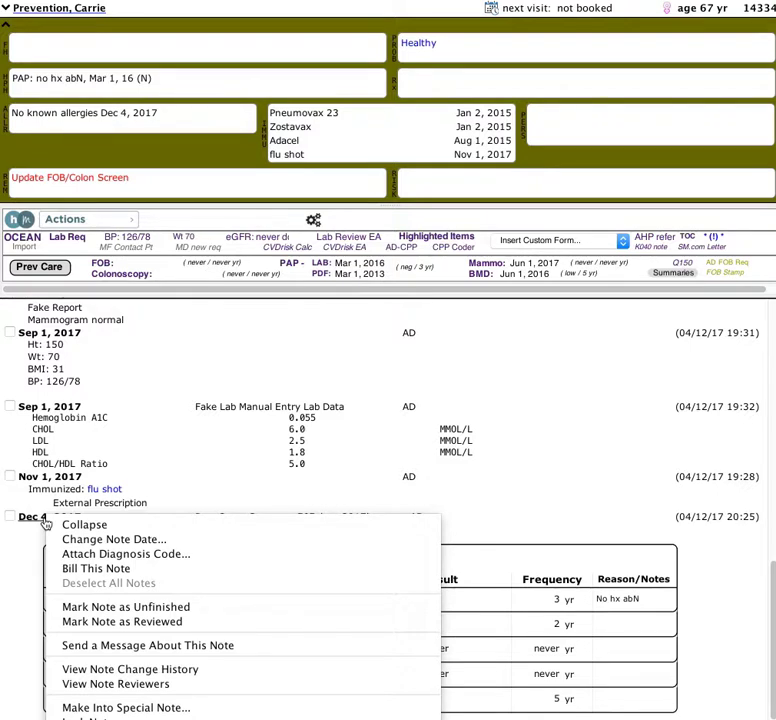
pyautogui.click(180, 440)
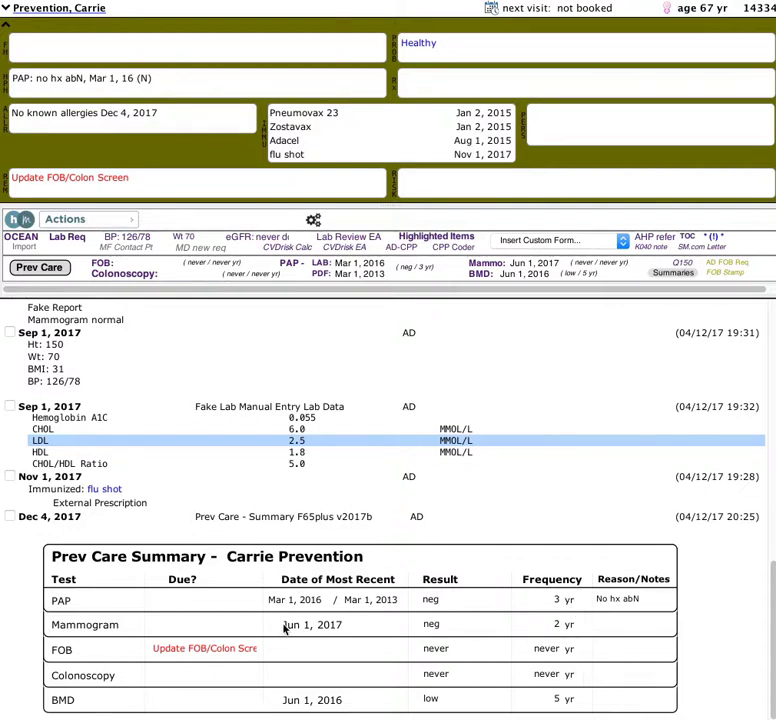
pyautogui.click(37, 522)
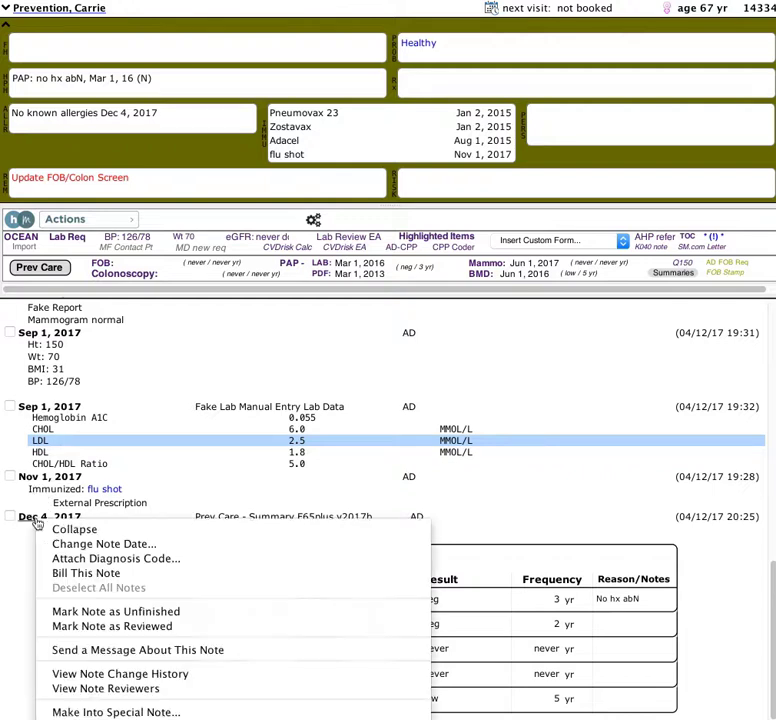
pyautogui.click(61, 543)
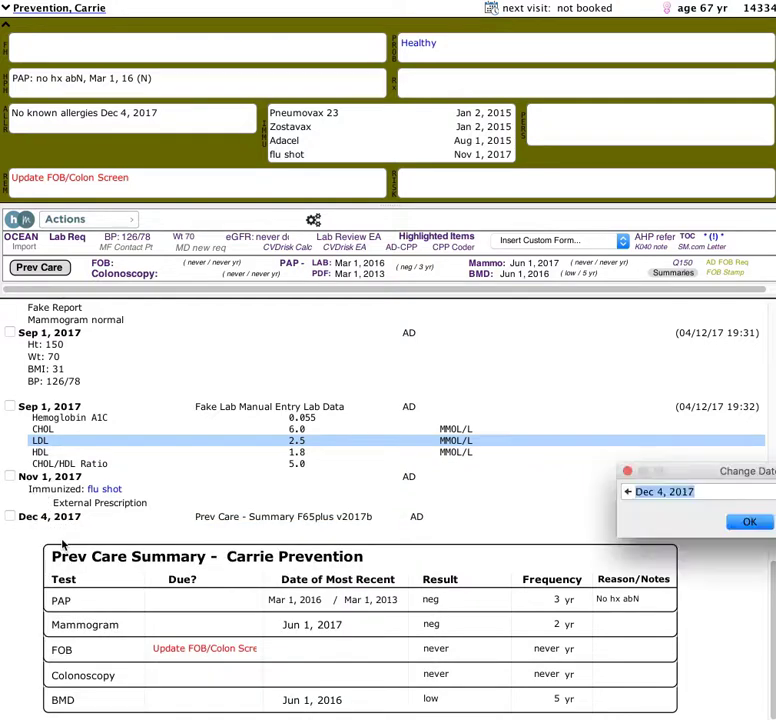
pyautogui.write('j')
pyautogui.write('2')
pyautogui.press('Return')
pyautogui.scroll(1, 110, 430)
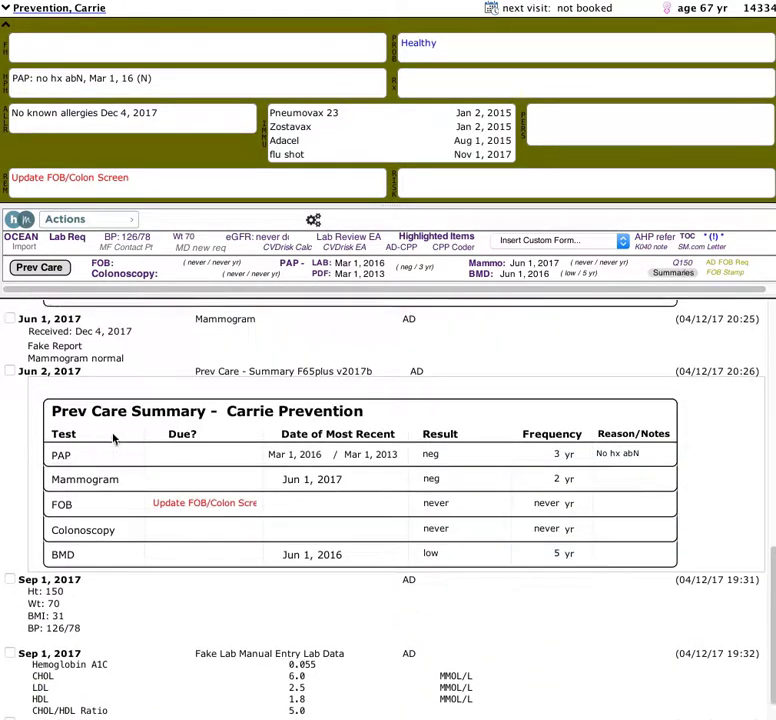
pyautogui.scroll(2, 110, 420)
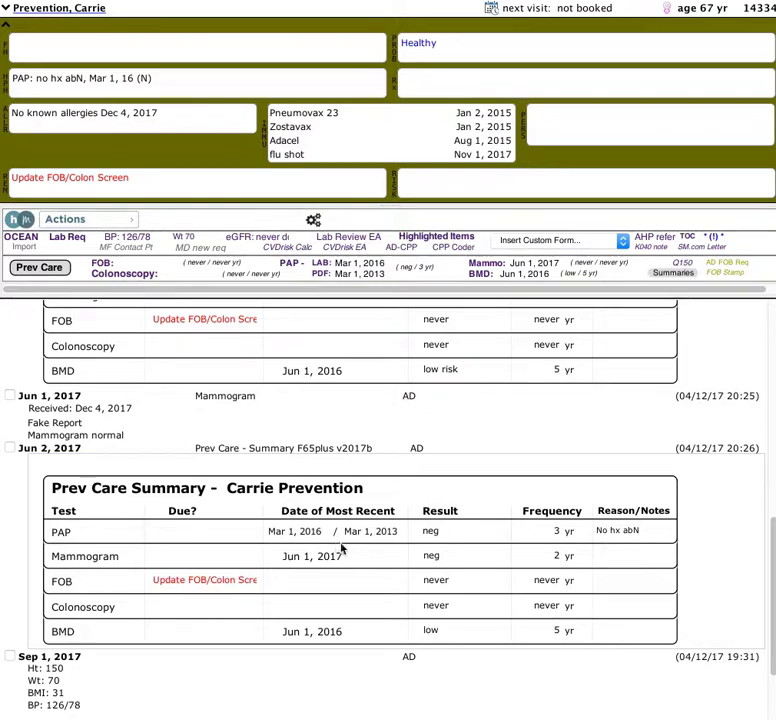
pyautogui.scroll(-3, 340, 550)
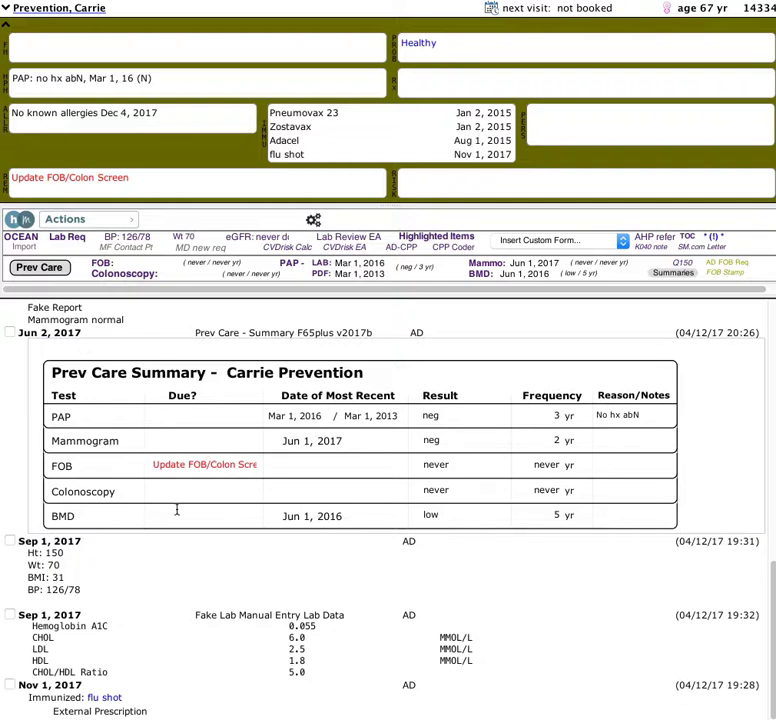
# Start a manual lab result dated Aug 1, 2017 from laboratory Fake Lab.
pyautogui.press('super+l')
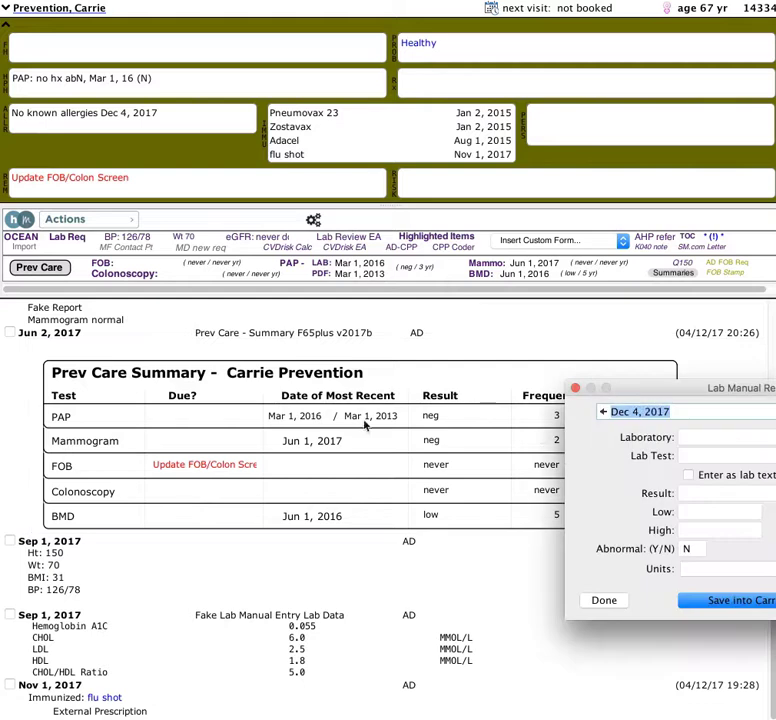
pyautogui.moveTo(623, 396); pyautogui.dragTo(240, 350)
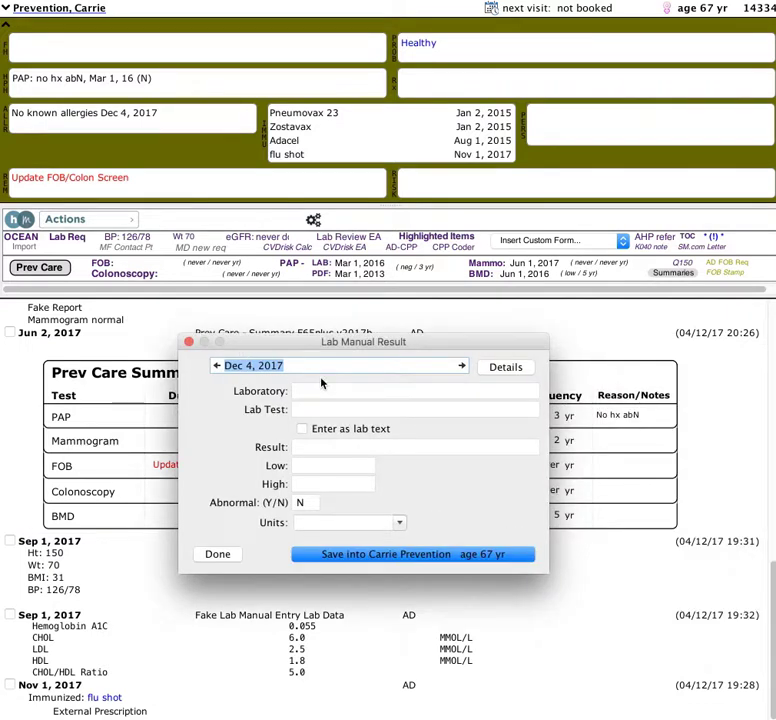
pyautogui.write('aug 1, 17')
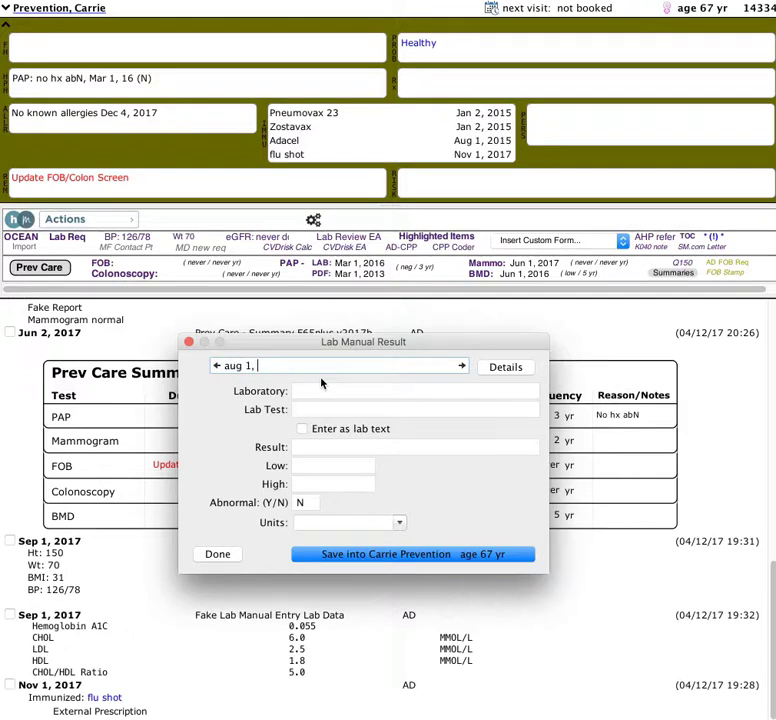
pyautogui.click(321, 385)
pyautogui.write('Fake Lab')
pyautogui.press('Tab')
# Choose the Stool Occult Blood test with a Negative result, save it to the chart and close.
pyautogui.write('occul')
pyautogui.press('Return')
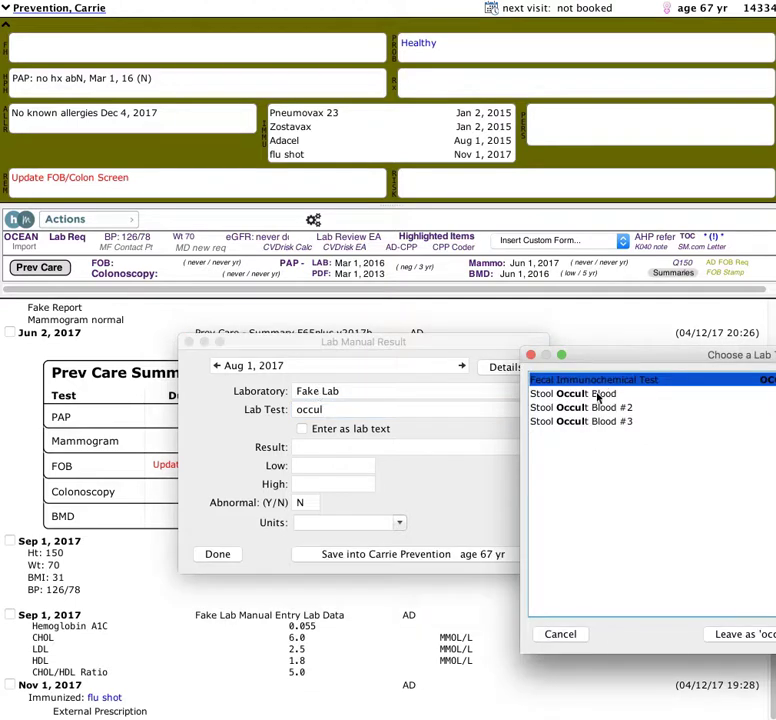
pyautogui.click(596, 396)
pyautogui.moveTo(629, 360); pyautogui.dragTo(360, 353)
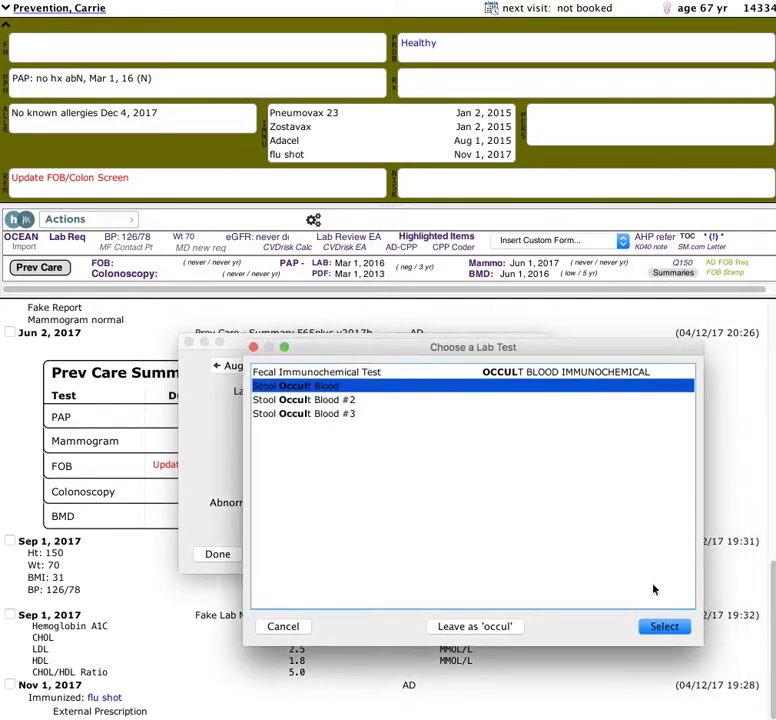
pyautogui.click(663, 628)
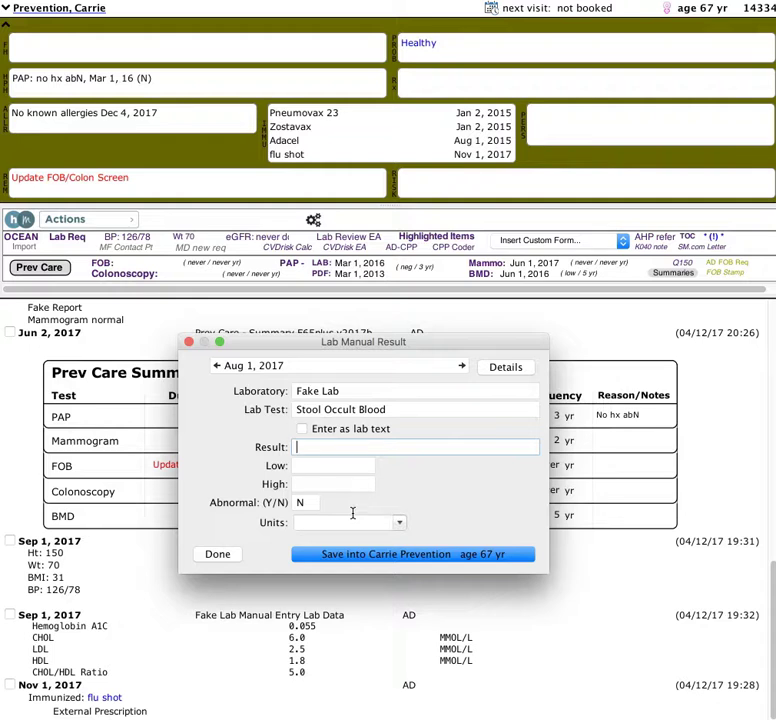
pyautogui.write('neg')
pyautogui.click(358, 561)
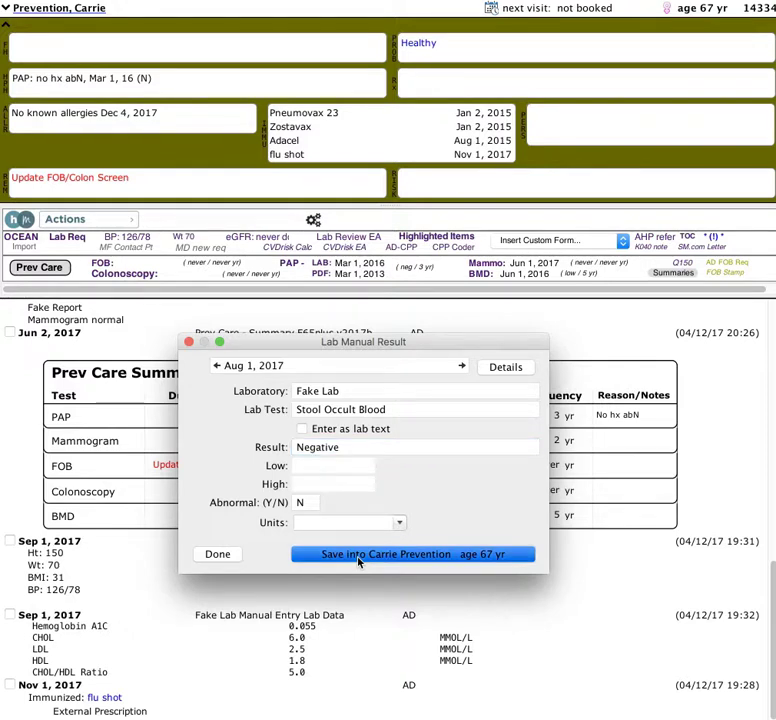
pyautogui.click(358, 561)
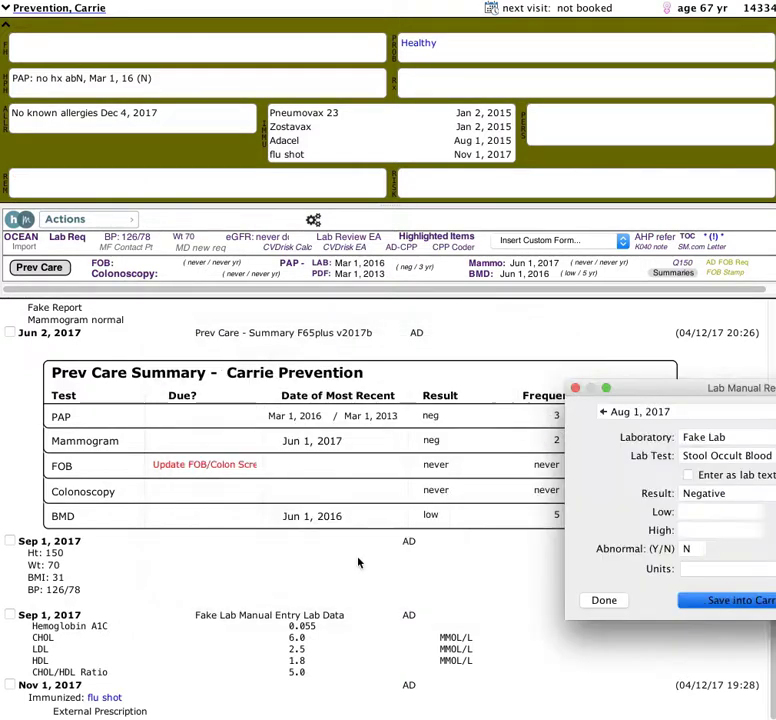
pyautogui.click(606, 600)
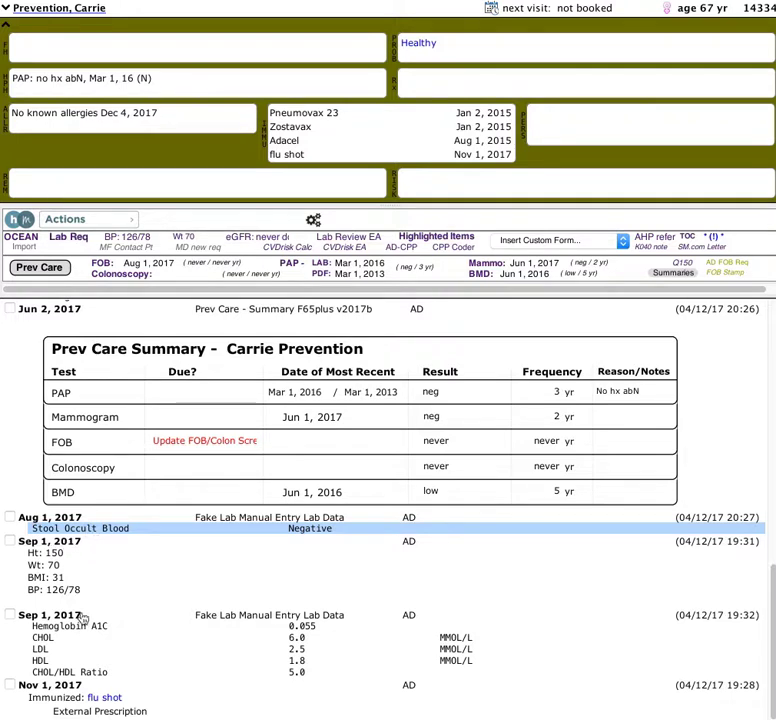
# Insert another Prev Care Summary note and choose Change Note Date on it.
pyautogui.click(40, 268)
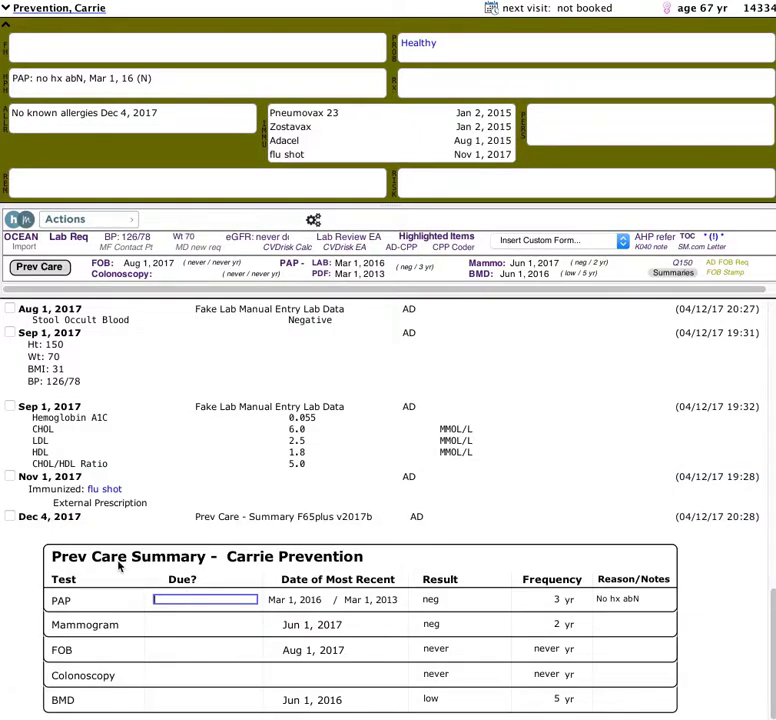
pyautogui.rightClick(30, 516)
pyautogui.click(56, 539)
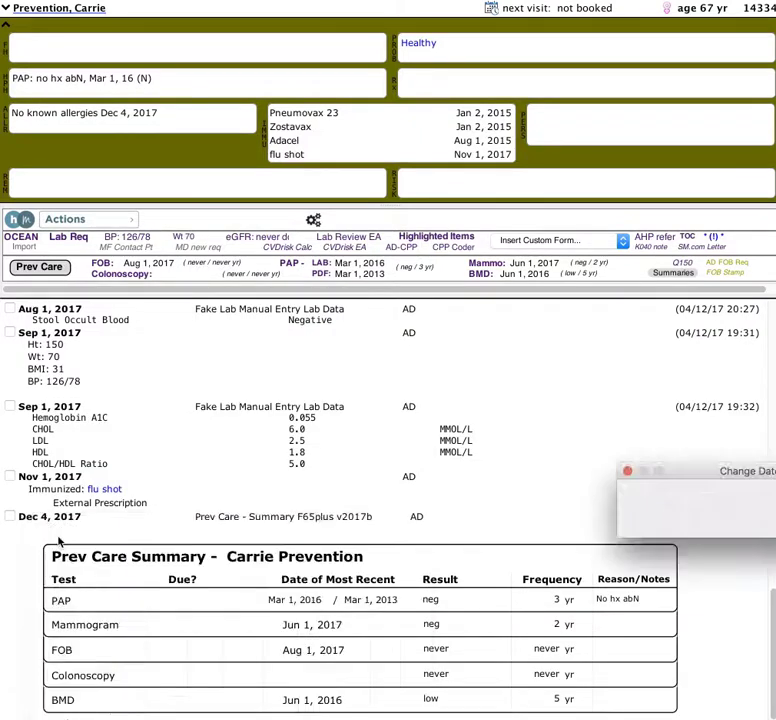
# Set the new summary note's date to Aug 2, 2017.
pyautogui.write('aug 2, 17')
pyautogui.press('Return')
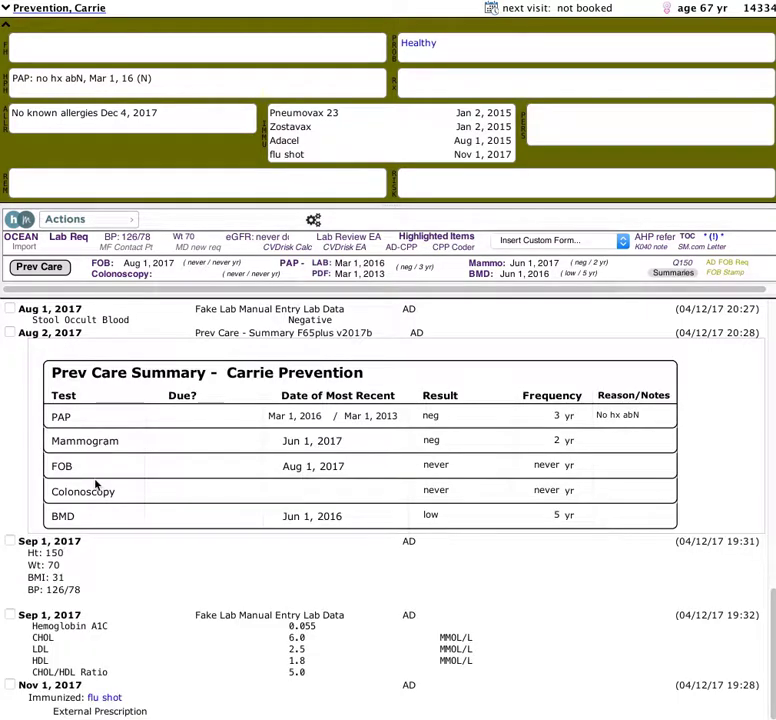
pyautogui.scroll(2, 99, 486)
pyautogui.scroll(1, 240, 518)
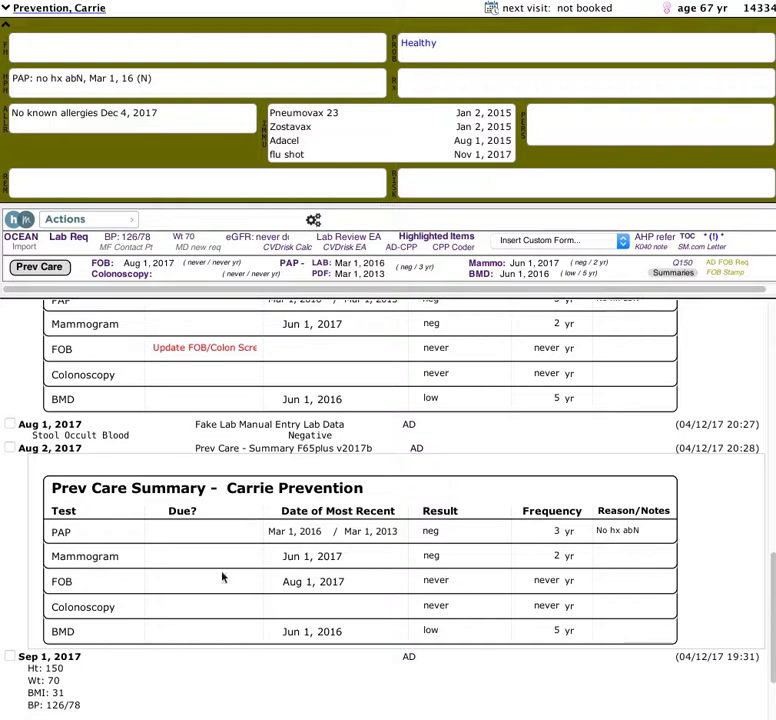
# Record FOB as neg with a frequency of 1 yr in the summary.
pyautogui.doubleClick(457, 581)
pyautogui.write('neg')
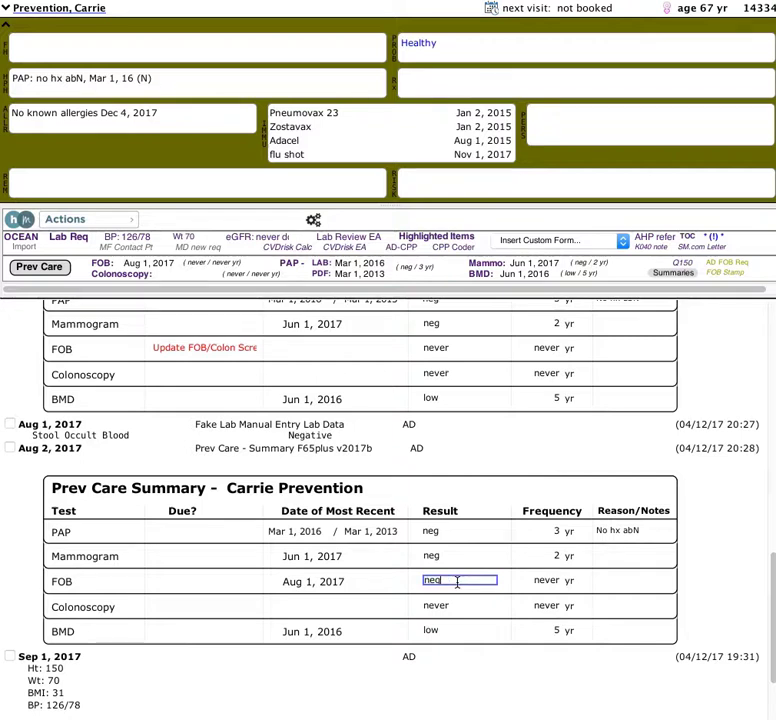
pyautogui.press('Tab')
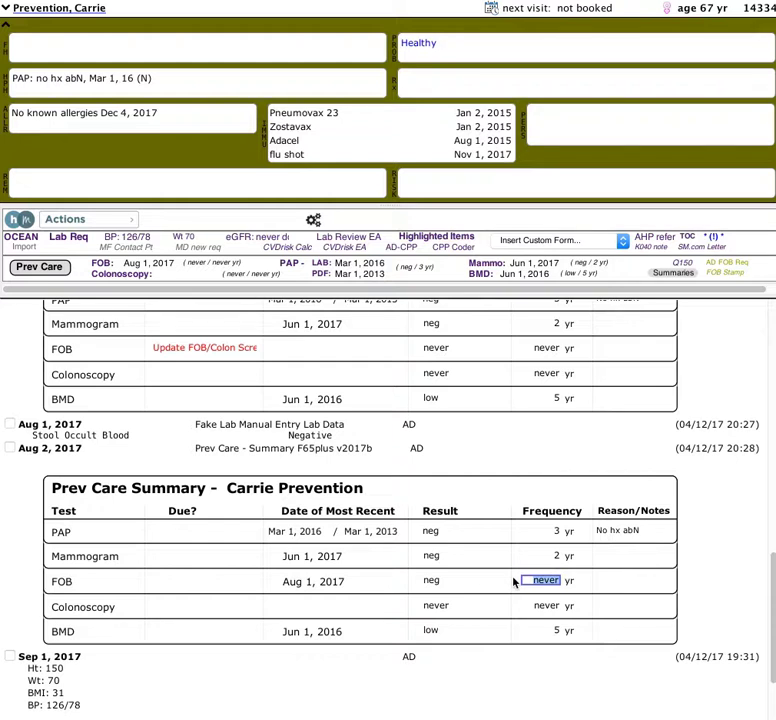
pyautogui.write('1')
pyautogui.click(623, 580)
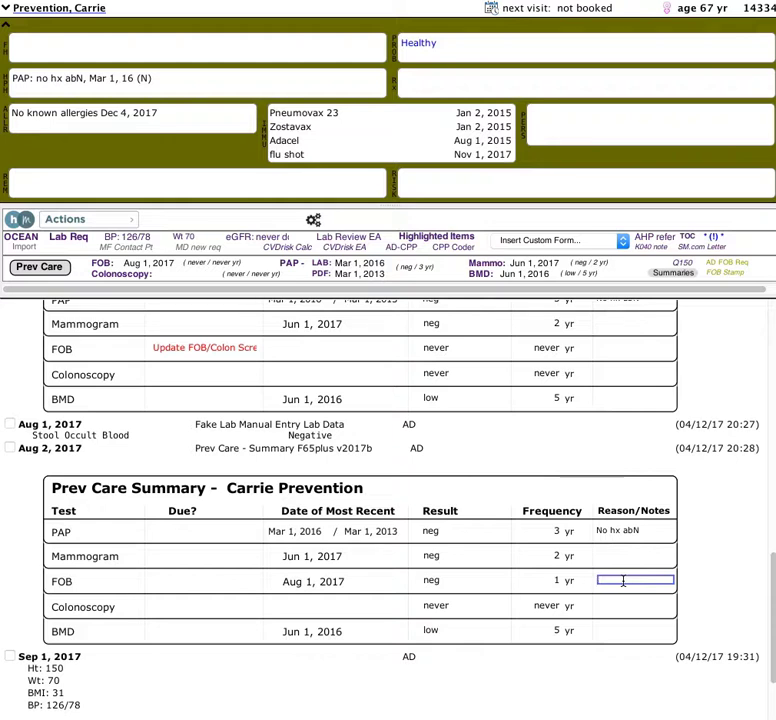
pyautogui.click(206, 616)
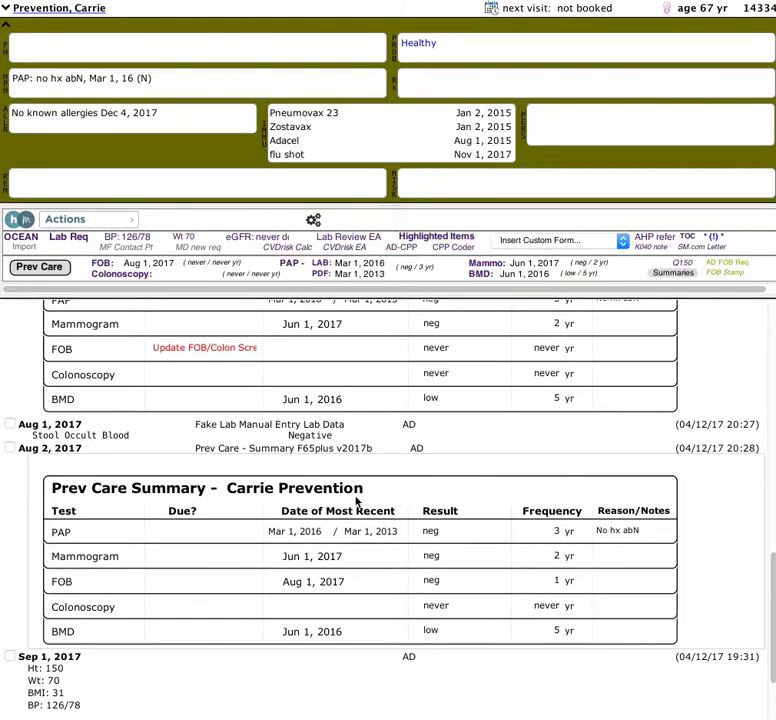
pyautogui.scroll(4, 357, 501)
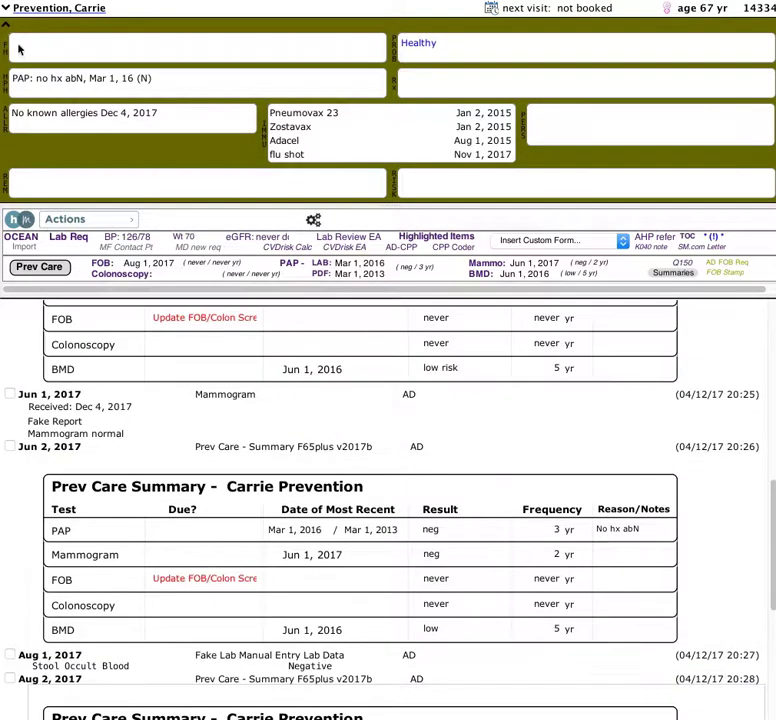
pyautogui.scroll(-6, 265, 386)
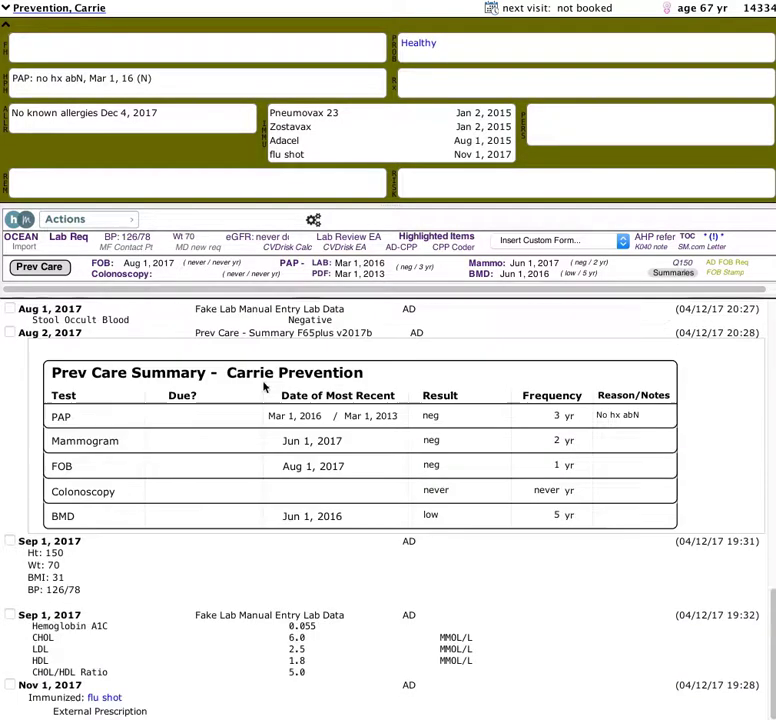
# Add 'Colon ca - mother 85yo' as a new family history entry.
pyautogui.click(5, 35)
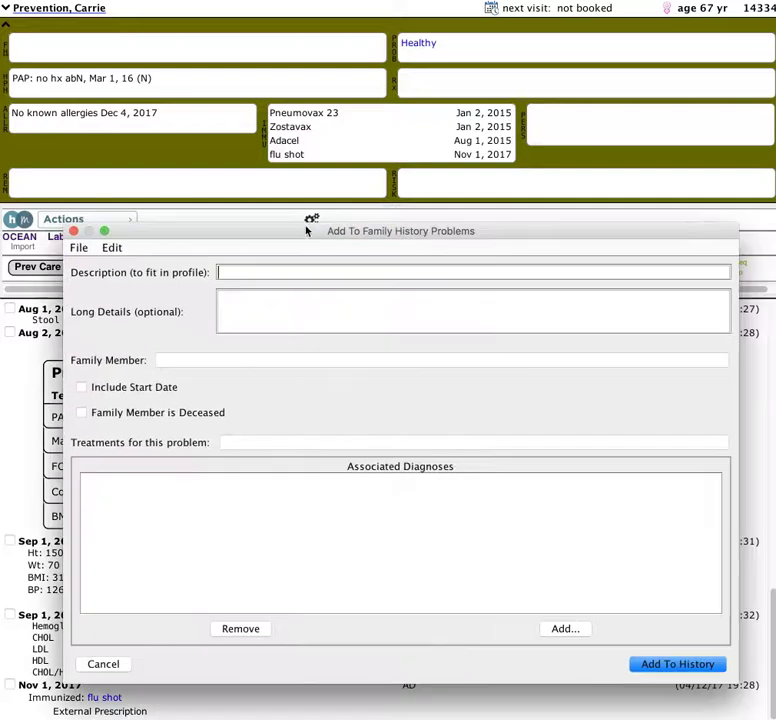
pyautogui.write('Colon ca')
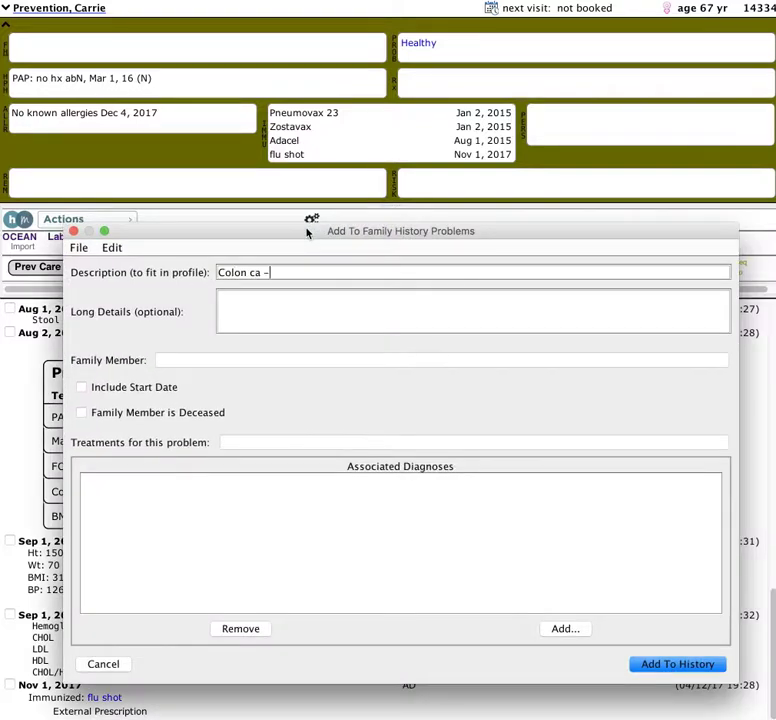
pyautogui.write(' - mother 70')
pyautogui.press('BackSpace')
pyautogui.press('BackSpace')
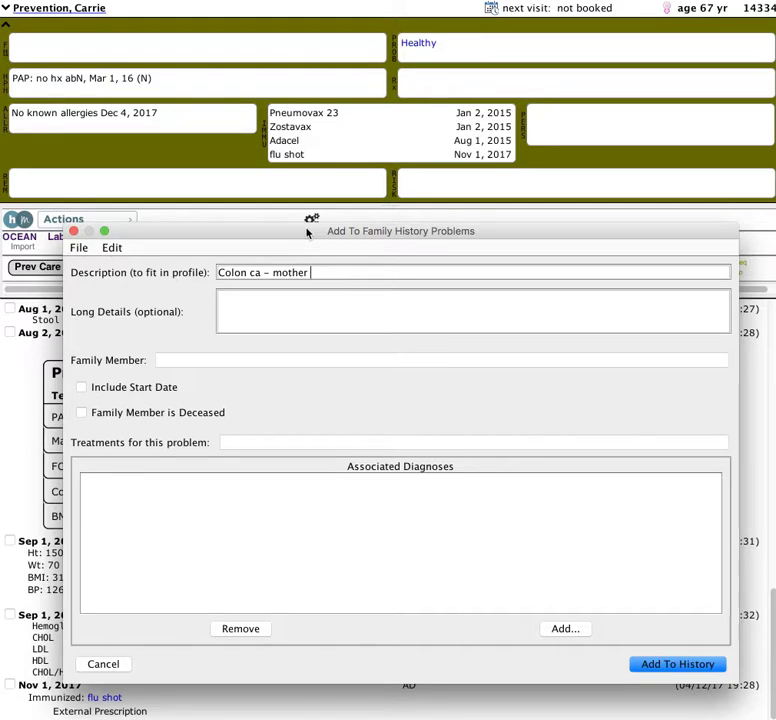
pyautogui.write('85yo')
pyautogui.click(676, 663)
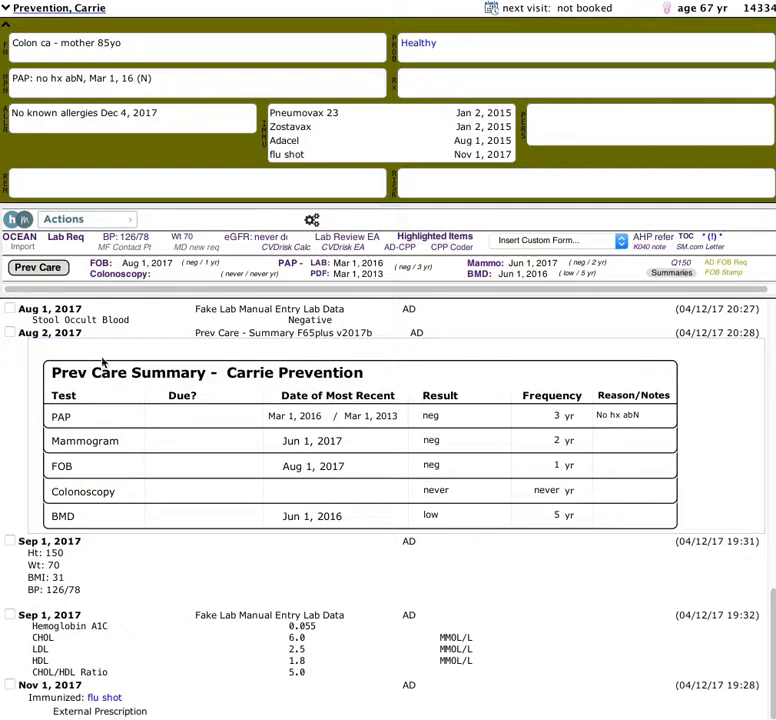
# Add a Prev Care Summary note and set the colonoscopy frequency to 5 years.
pyautogui.click(40, 268)
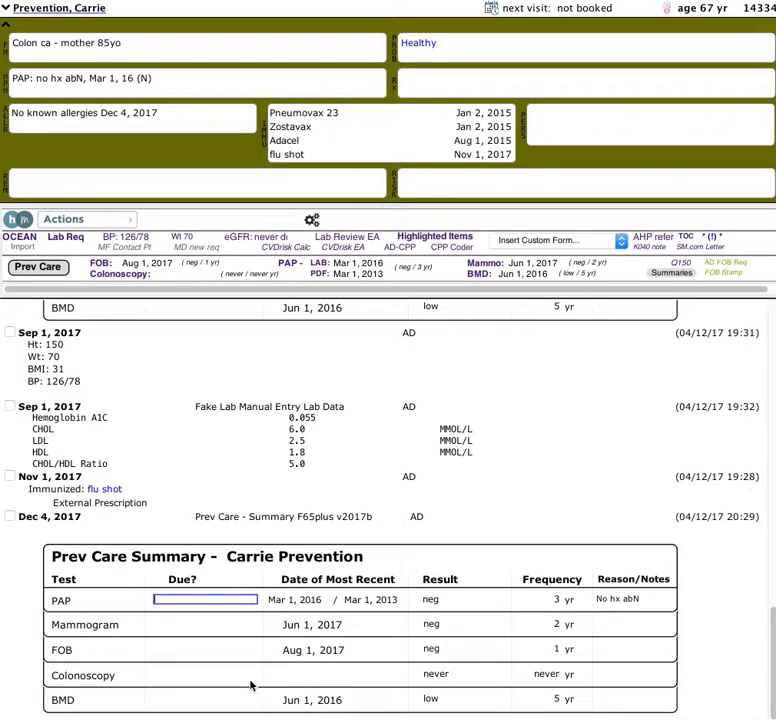
pyautogui.click(443, 677)
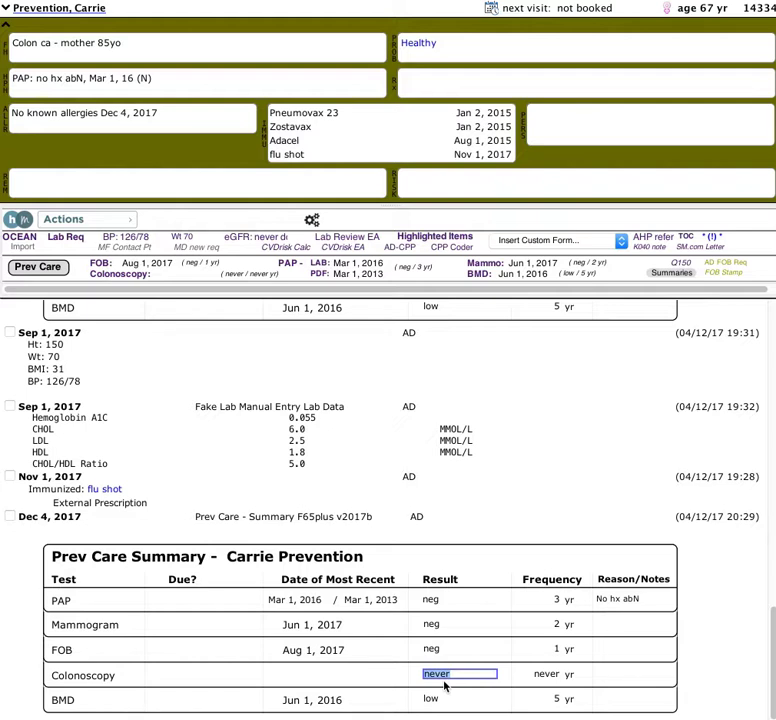
pyautogui.click(545, 676)
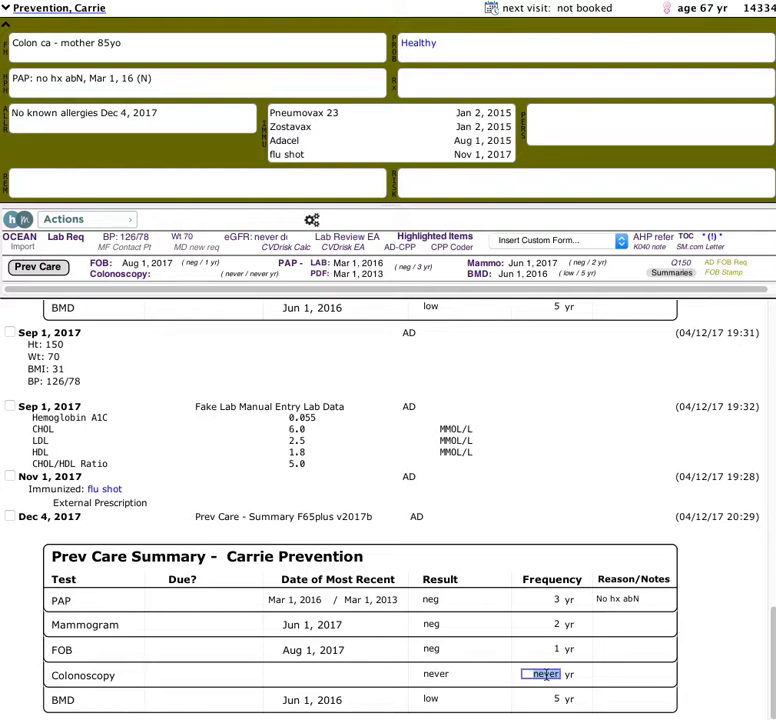
pyautogui.write('5')
pyautogui.click(613, 675)
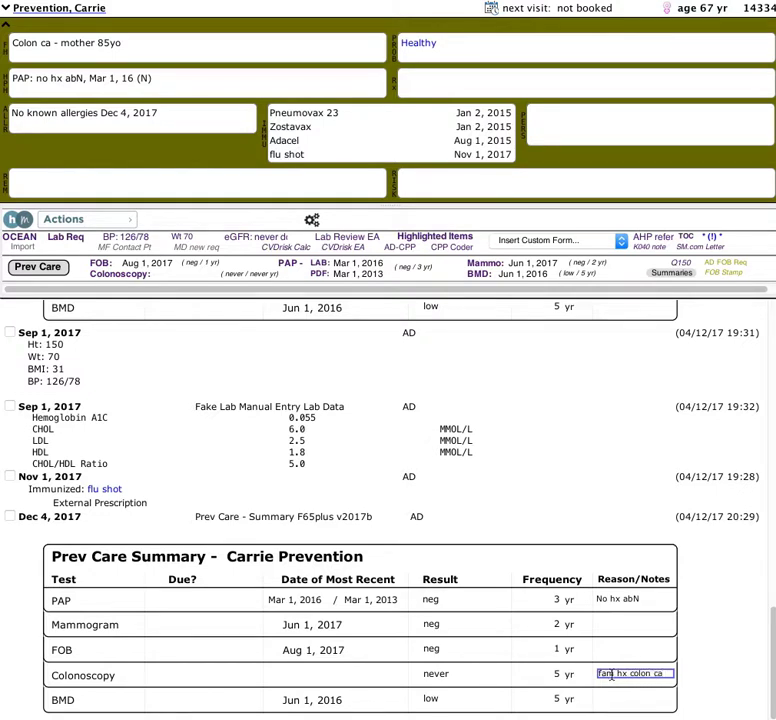
# Change the Dec 4, 2017 summary note's date to Dec 3, 2017, then insert another Prev Care Summary.
pyautogui.rightClick(40, 521)
pyautogui.click(80, 540)
pyautogui.write('Dec 3, 2017')
pyautogui.click(746, 522)
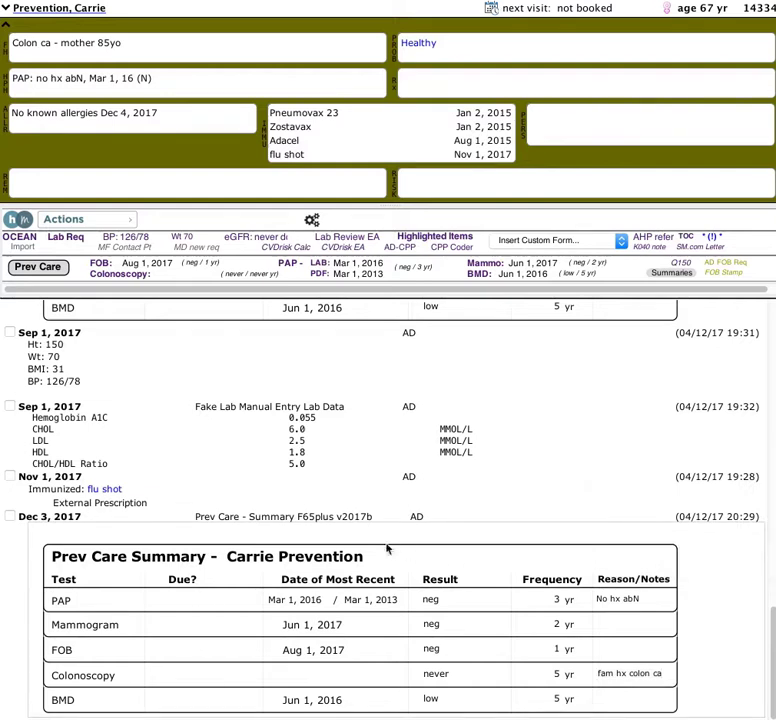
pyautogui.click(37, 268)
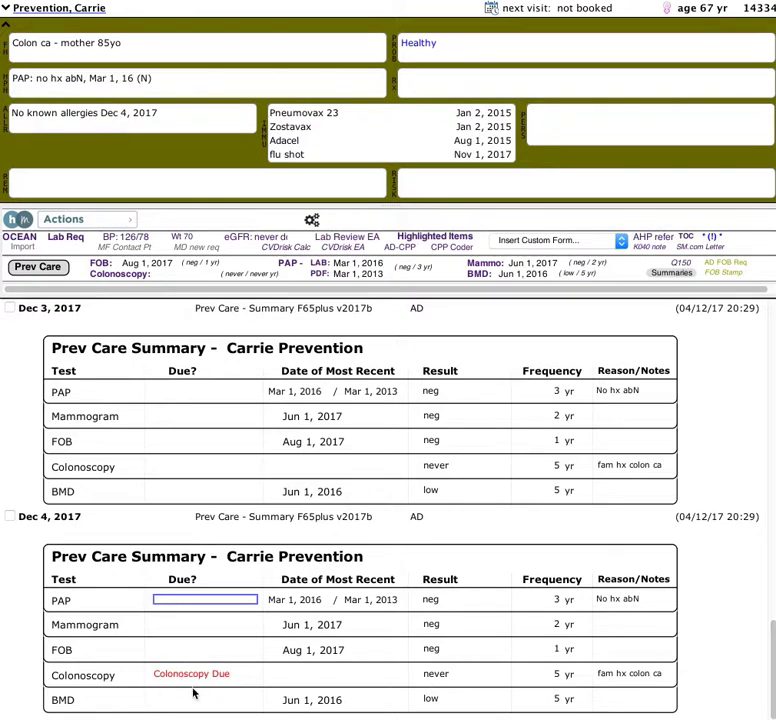
# Delete the extra Dec 4 summary note.
pyautogui.click(610, 669)
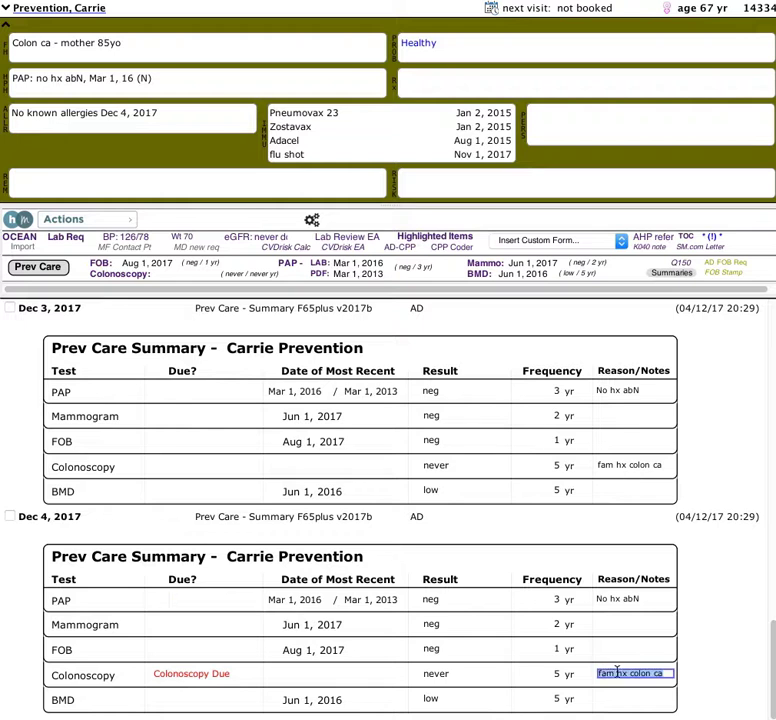
pyautogui.rightClick(24, 516)
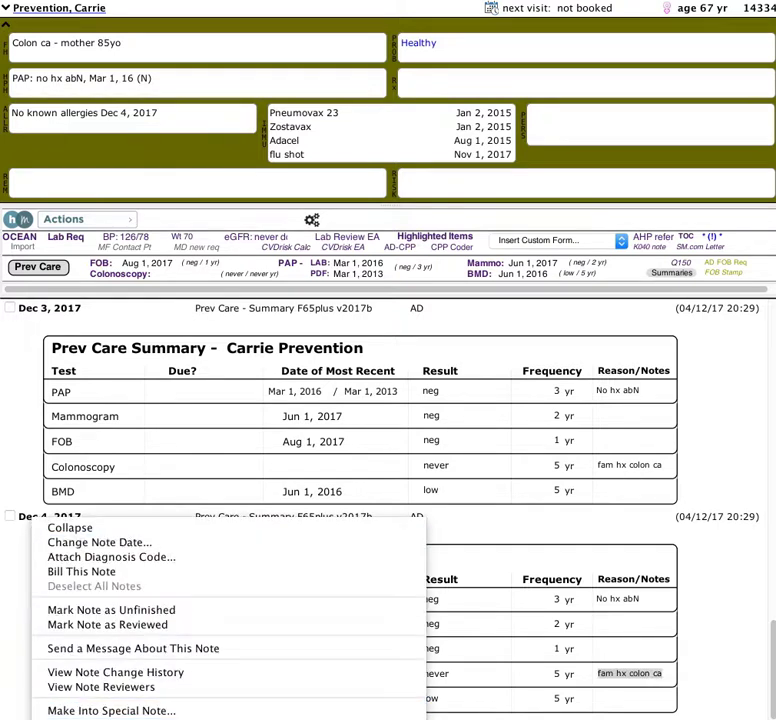
pyautogui.click(110, 719)
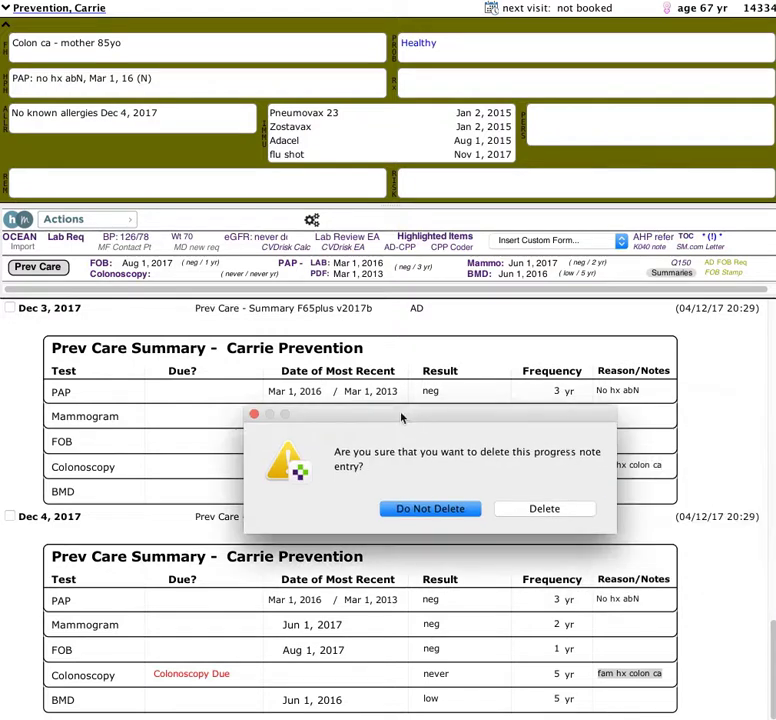
pyautogui.click(538, 508)
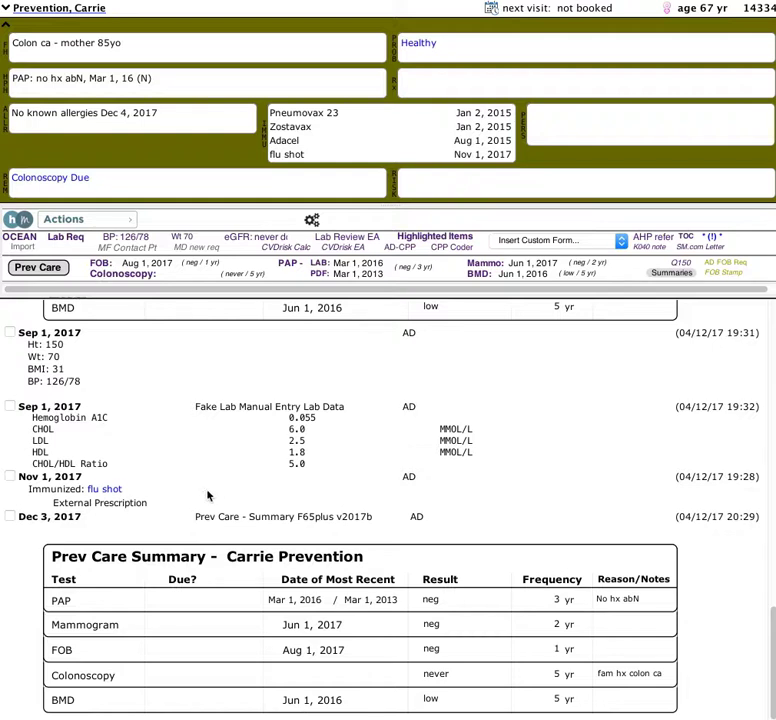
# Add another Prev Care Summary, then delete that new Dec 4 note too.
pyautogui.click(40, 267)
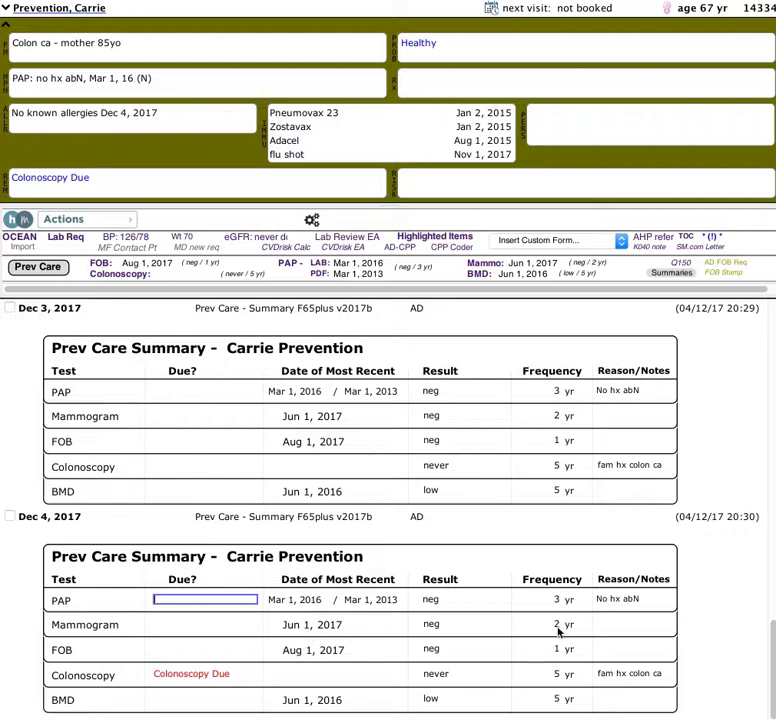
pyautogui.rightClick(9, 519)
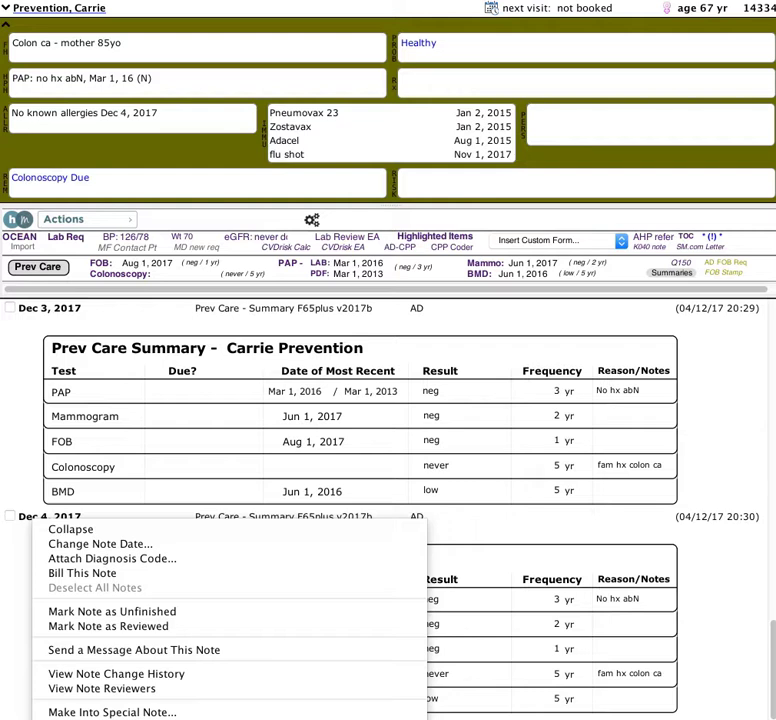
pyautogui.click(100, 718)
pyautogui.click(772, 539)
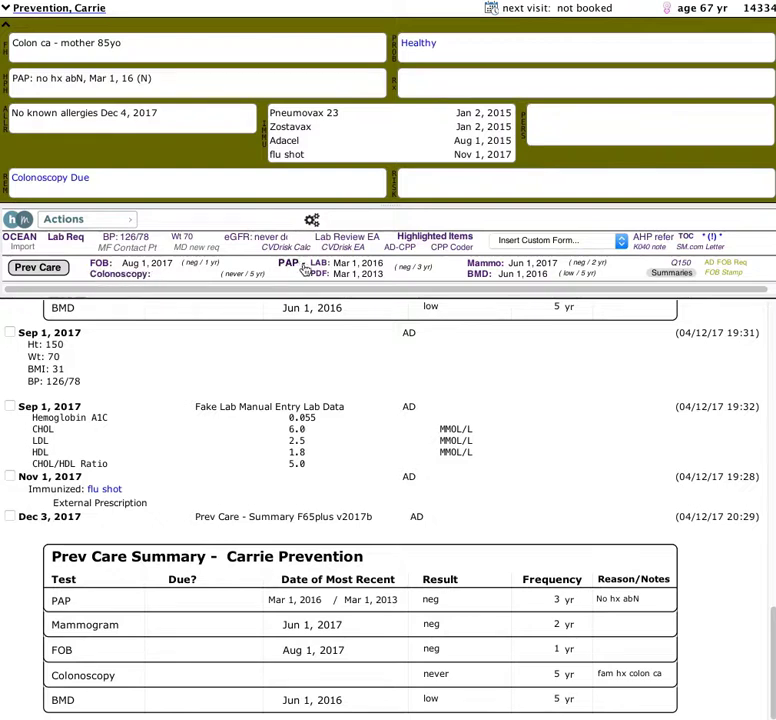
# Review the FOB, colonoscopy and PAP notes, including the PAP lab result and Pap Test Report.
pyautogui.click(100, 268)
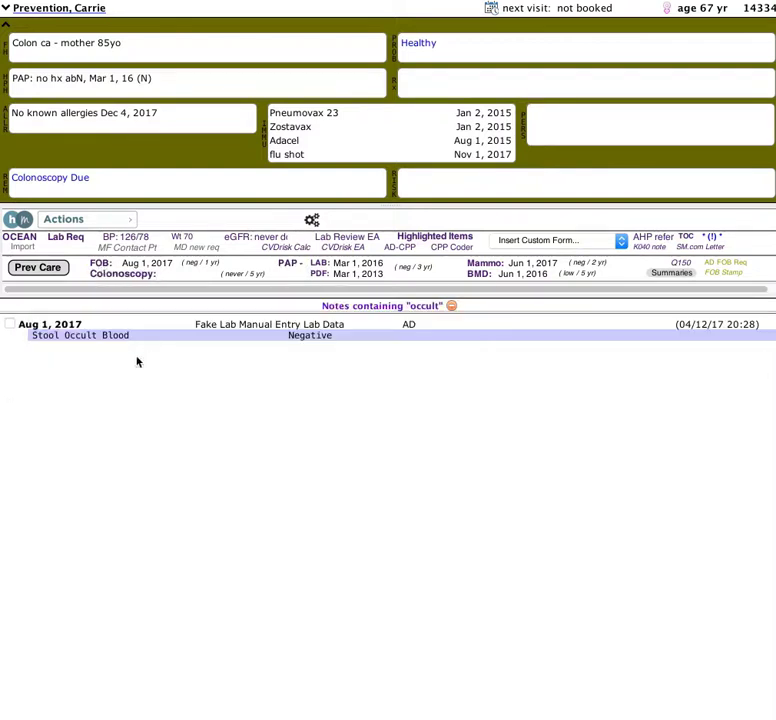
pyautogui.click(122, 275)
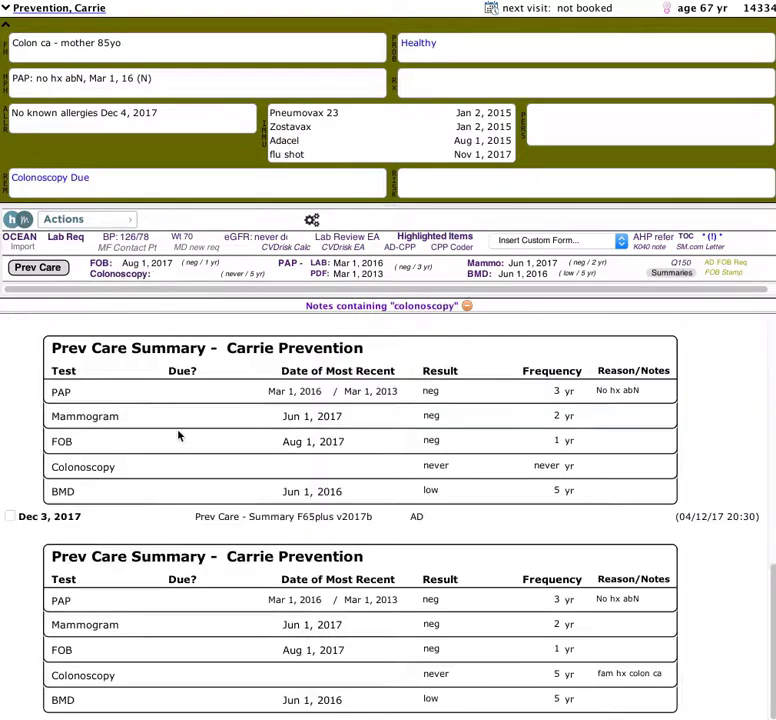
pyautogui.scroll(5, 258, 648)
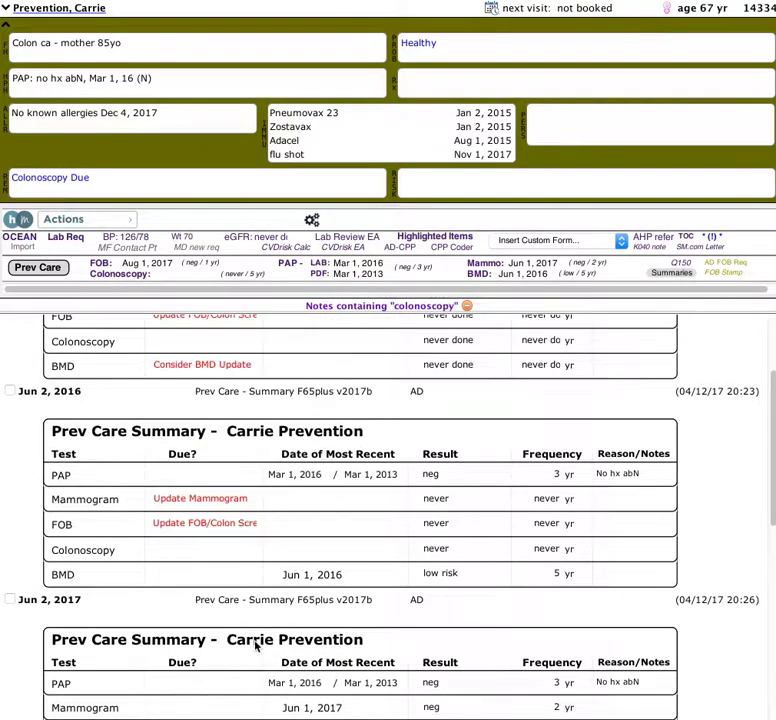
pyautogui.scroll(-3, 255, 646)
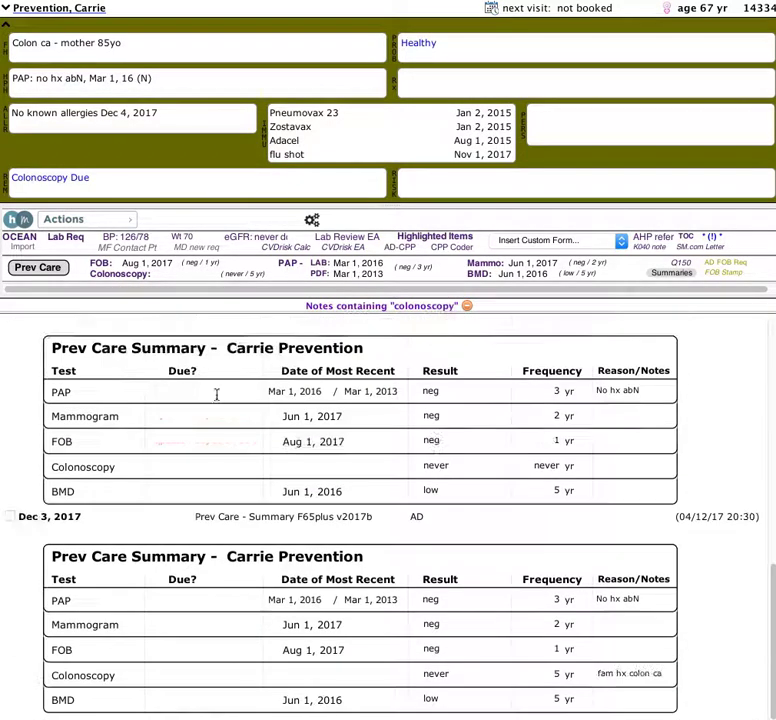
pyautogui.click(289, 266)
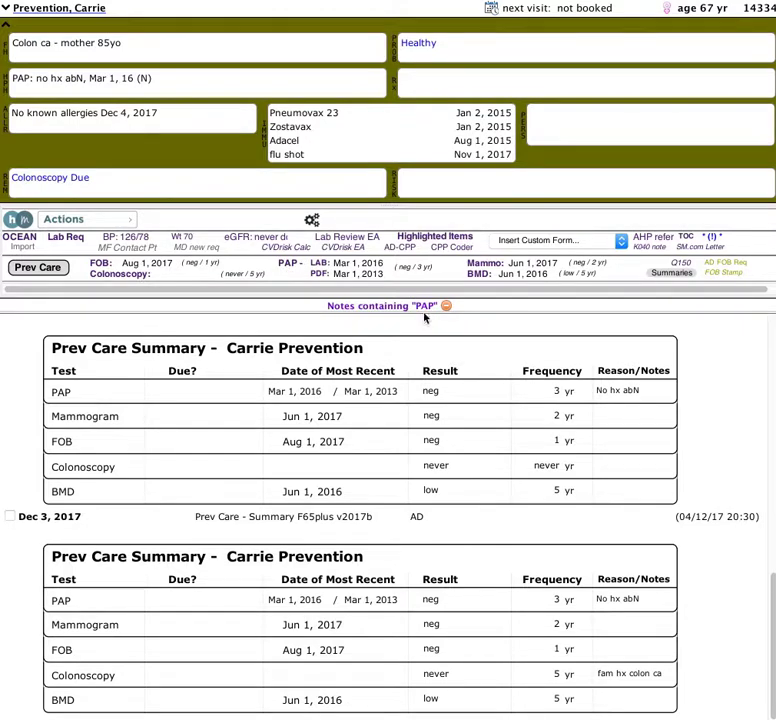
pyautogui.click(323, 270)
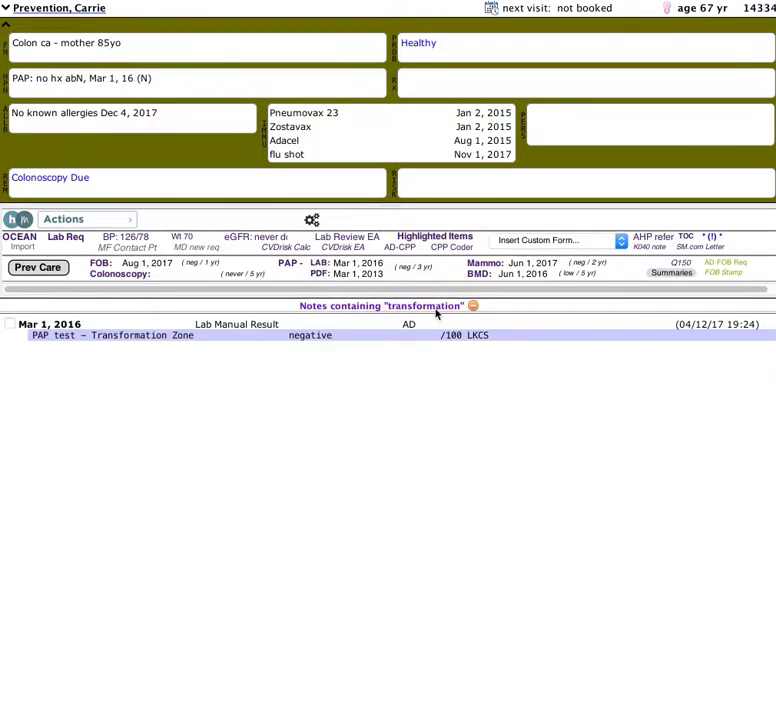
pyautogui.click(318, 275)
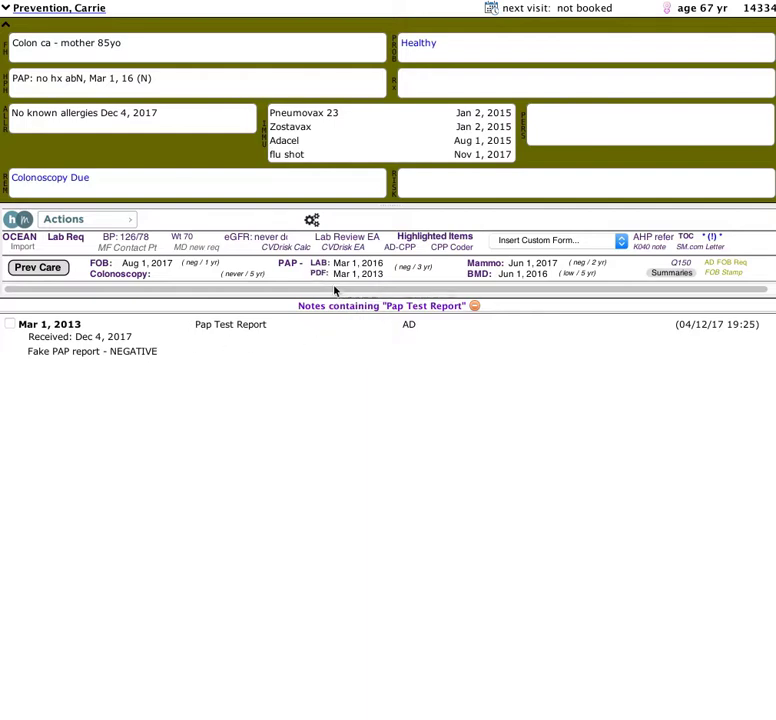
# Check the mammogram and Bone Densitometry notes, then filter the list to Prev Care Summary entries.
pyautogui.click(496, 270)
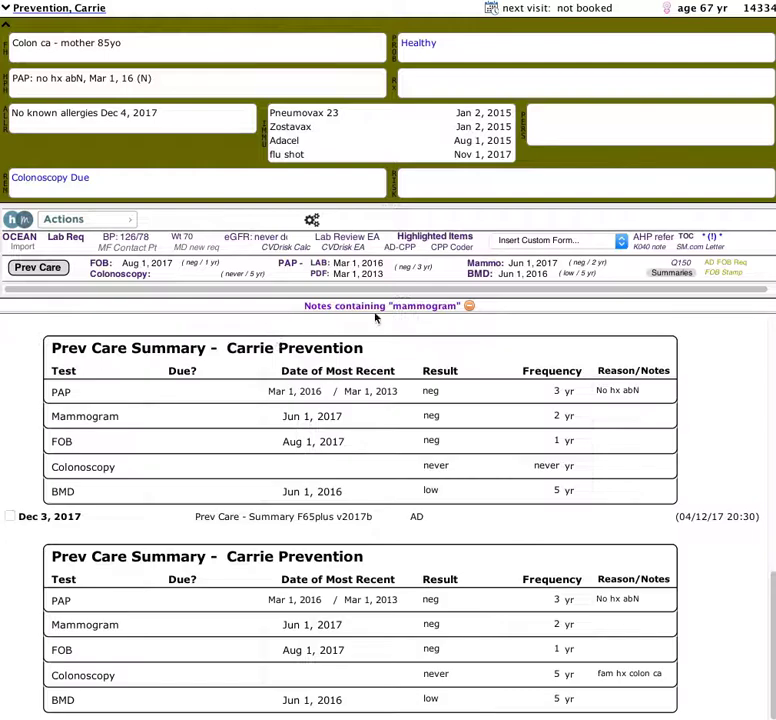
pyautogui.click(478, 274)
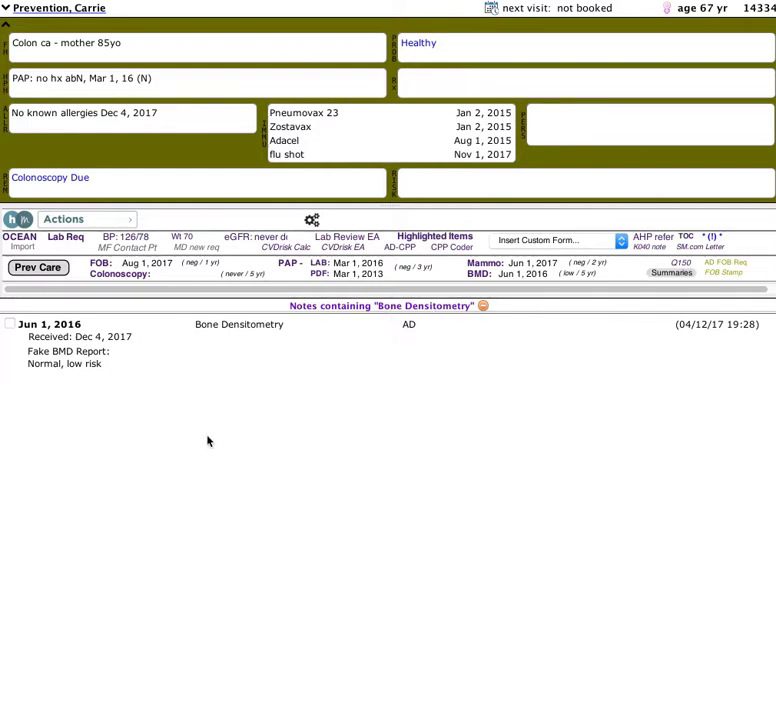
pyautogui.click(669, 280)
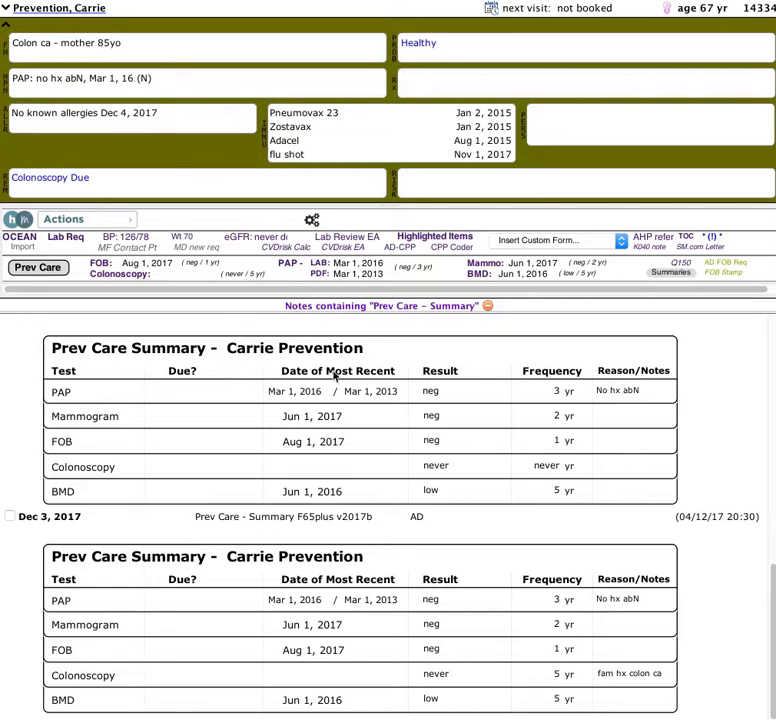
pyautogui.scroll(1, 305, 414)
pyautogui.scroll(15, 305, 415)
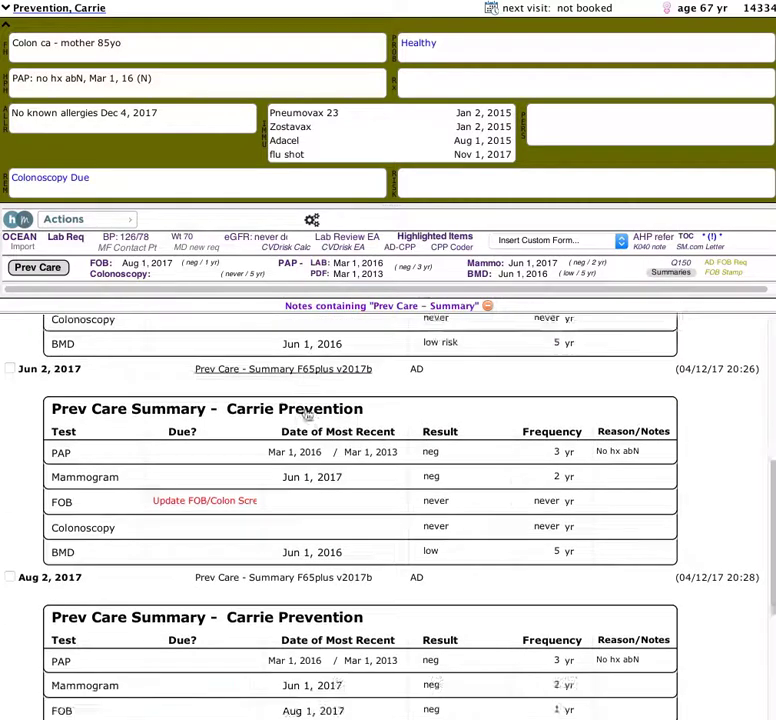
pyautogui.scroll(-15, 305, 414)
pyautogui.scroll(15, 302, 424)
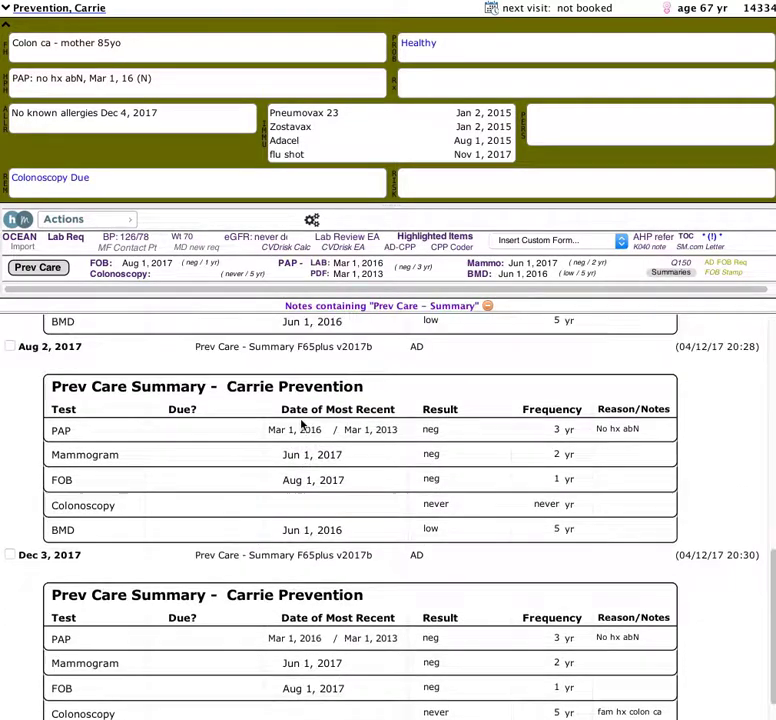
pyautogui.scroll(-15, 302, 426)
pyautogui.scroll(5, 310, 474)
pyautogui.scroll(-5, 313, 468)
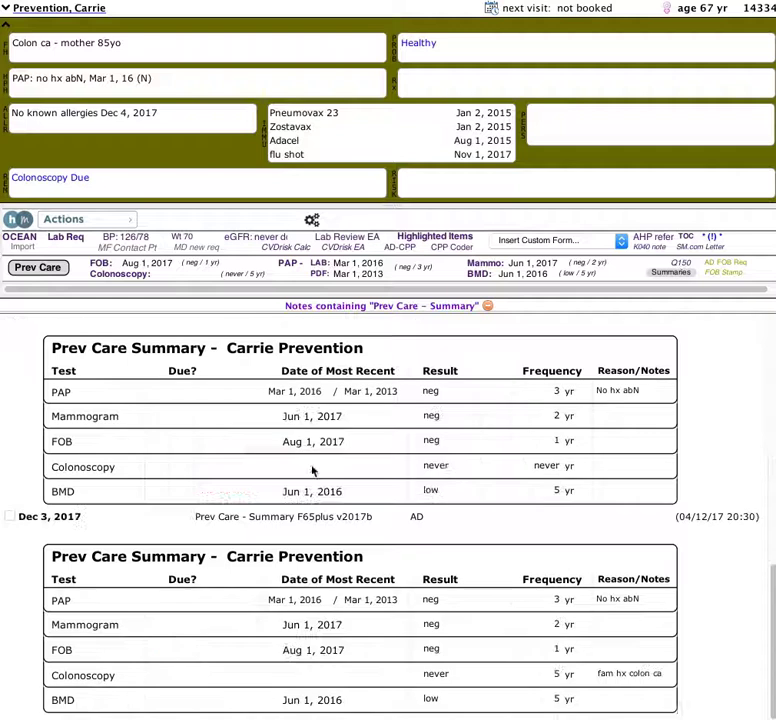
pyautogui.click(681, 268)
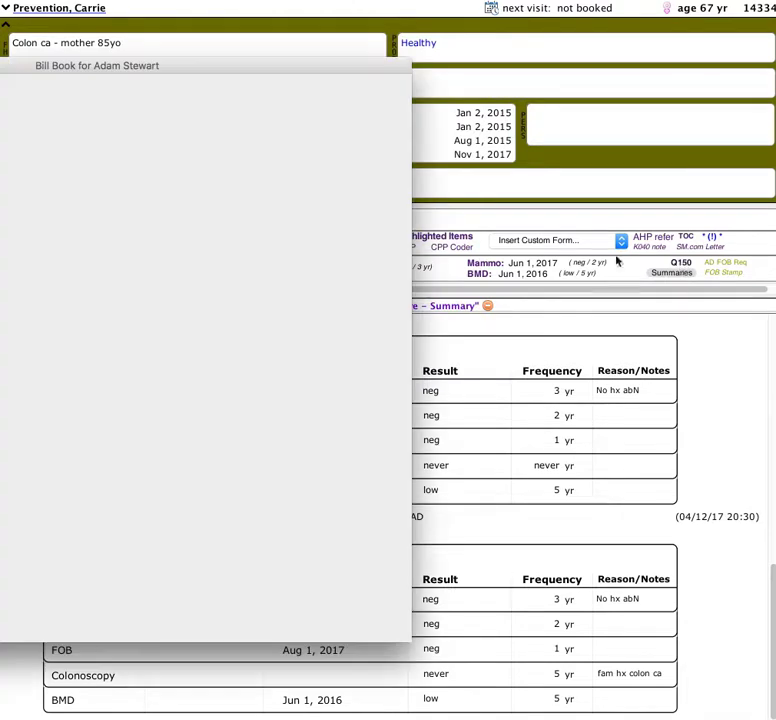
pyautogui.click(113, 71)
pyautogui.moveTo(4, 477); pyautogui.dragTo(220, 718)
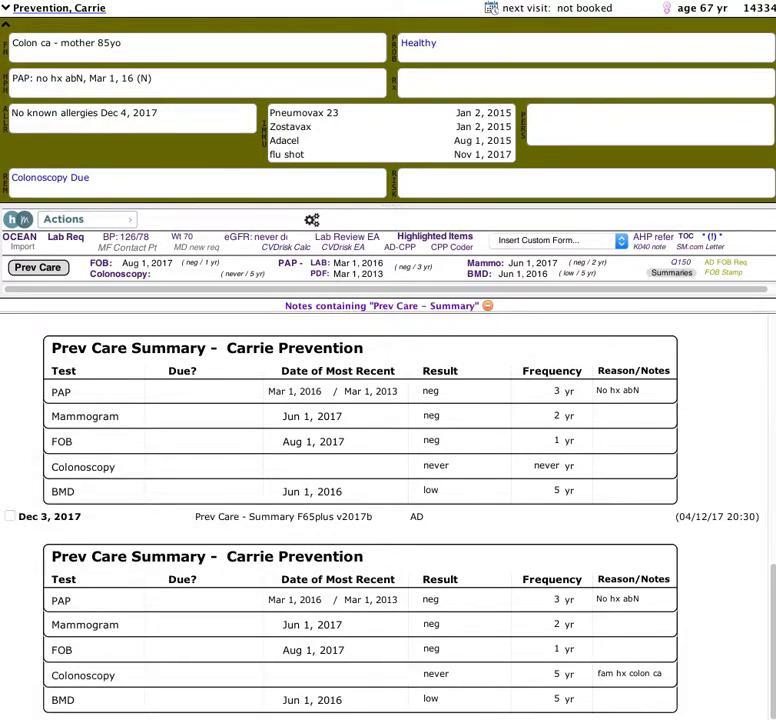